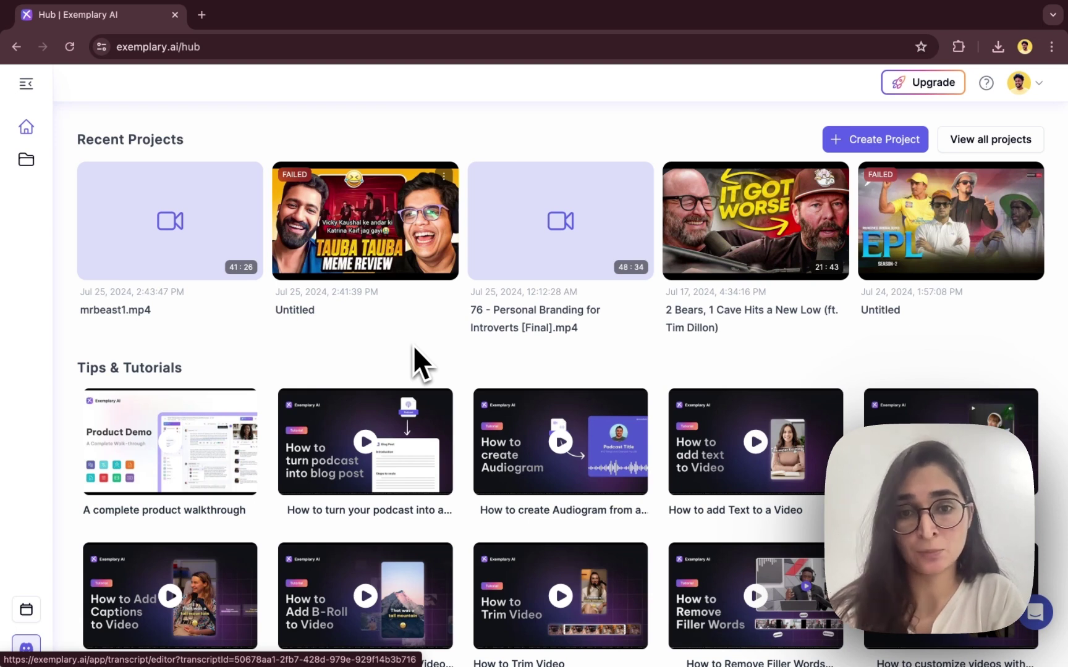
Step: Start a new project from the Hub's Create Project button
{"action": "left_click", "coordinate": [873, 147]}
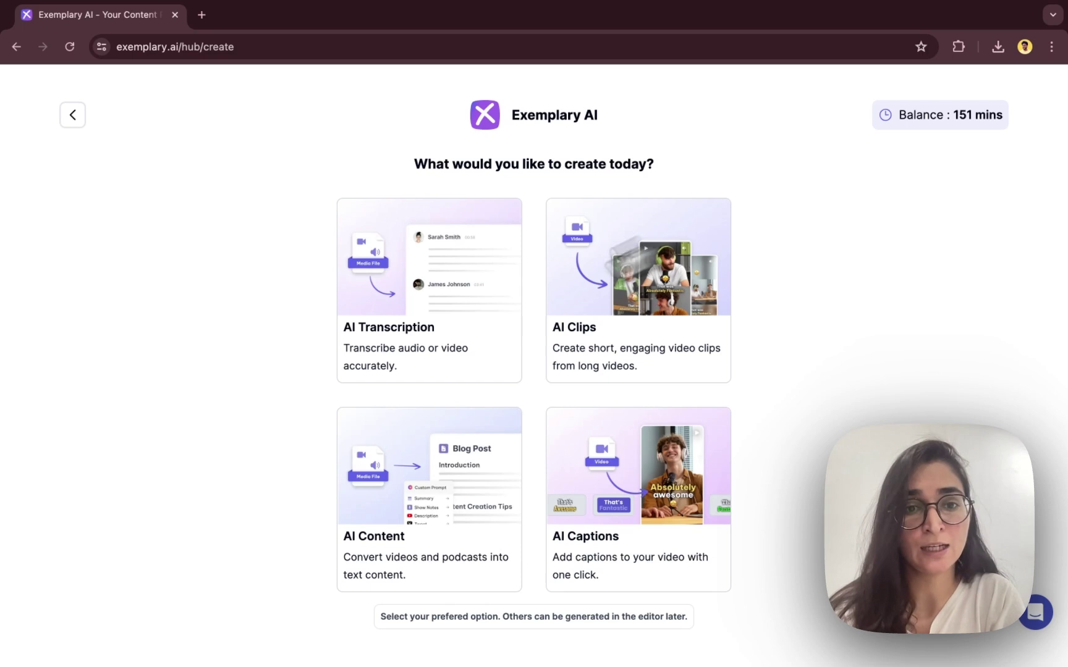
{"action": "left_click", "coordinate": [413, 332]}
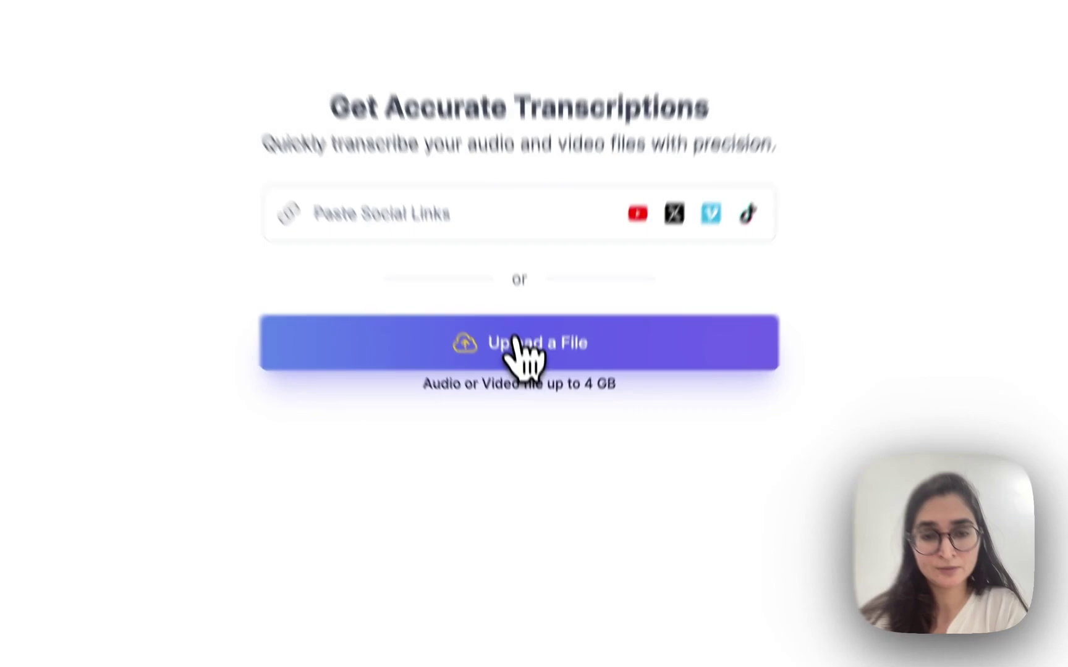
Step: Choose meeting.mp4 from the computer as the video to upload
{"action": "left_click", "coordinate": [533, 426]}
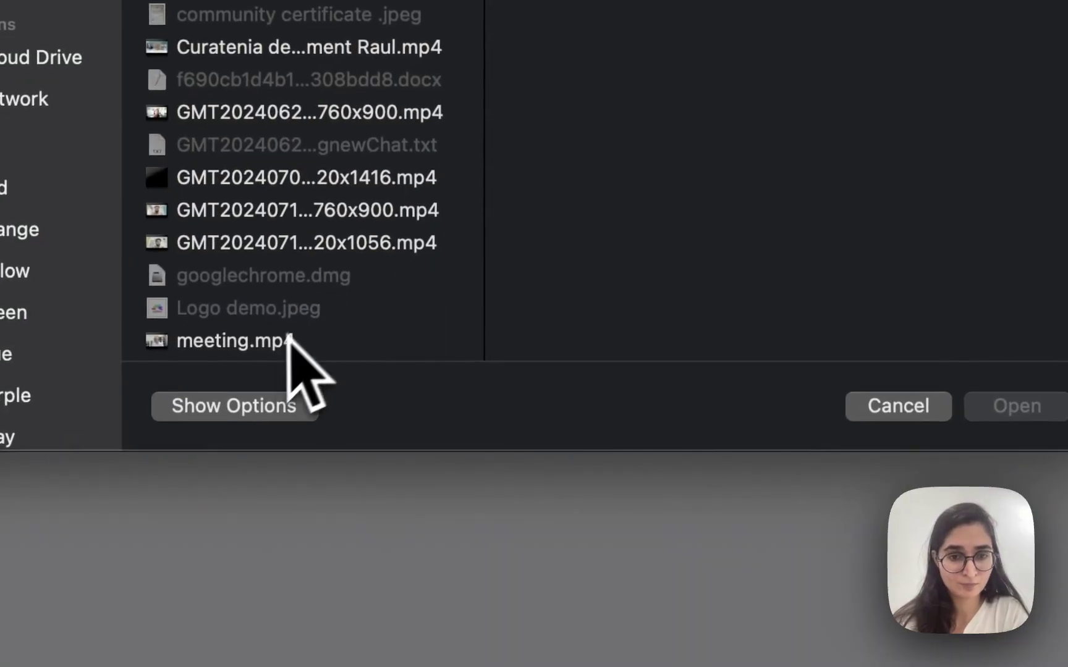
{"action": "left_click", "coordinate": [270, 341]}
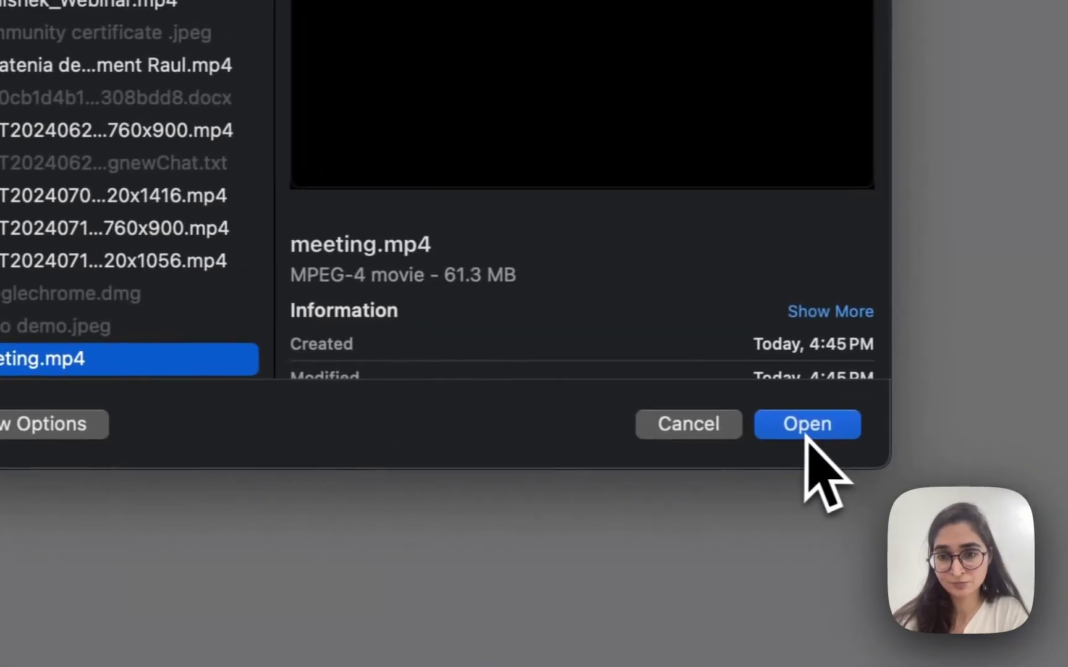
{"action": "left_click", "coordinate": [904, 417]}
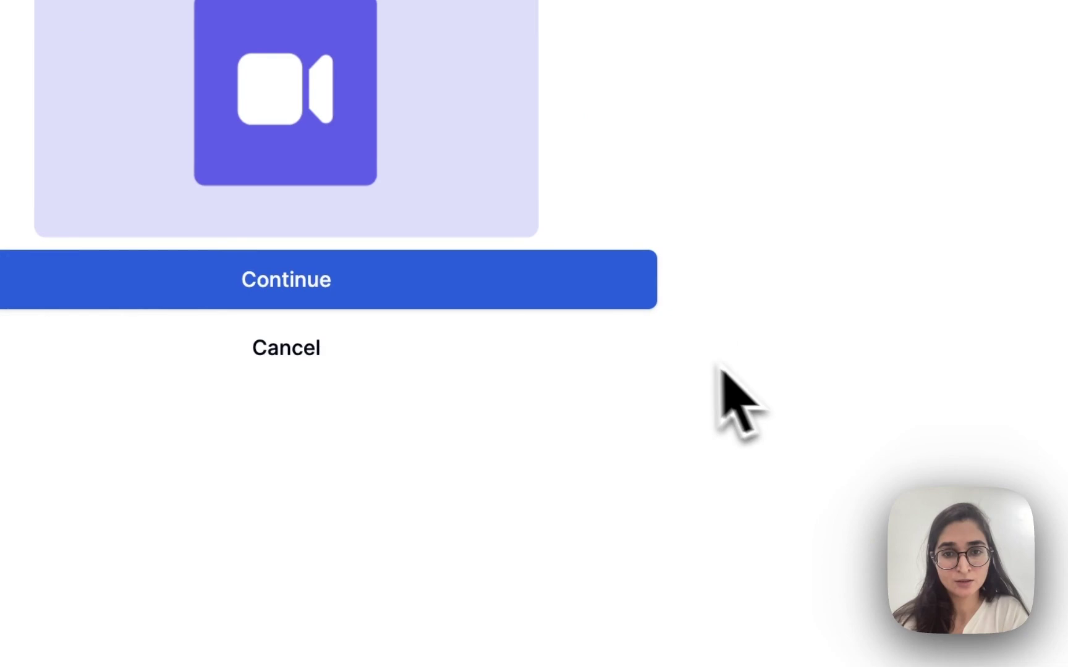
Step: Rename the upload to 'Meeting transcript' and confirm English as its spoken language
{"action": "left_click", "coordinate": [405, 295]}
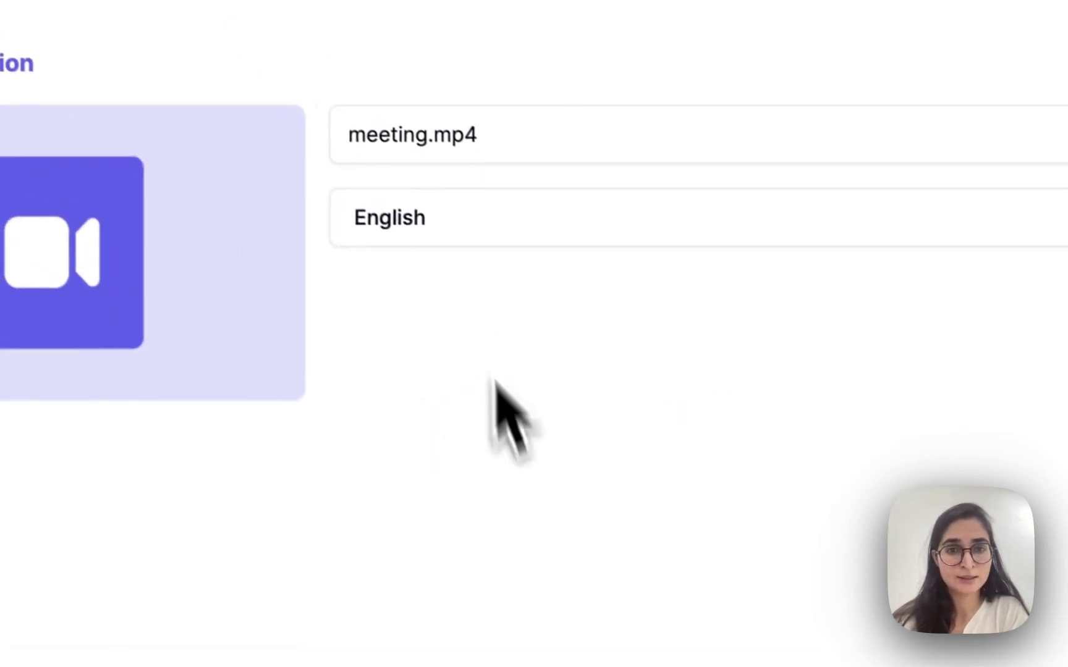
{"action": "left_click", "coordinate": [356, 46]}
{"action": "key", "text": "BackSpace"}
{"action": "key", "text": "BackSpace"}
{"action": "key", "text": "BackSpace"}
{"action": "key", "text": "BackSpace"}
{"action": "key", "text": "BackSpace"}
{"action": "key", "text": "BackSpace"}
{"action": "key", "text": "BackSpace"}
{"action": "key", "text": "BackSpace"}
{"action": "key", "text": "BackSpace"}
{"action": "key", "text": "BackSpace"}
{"action": "key", "text": "BackSpace"}
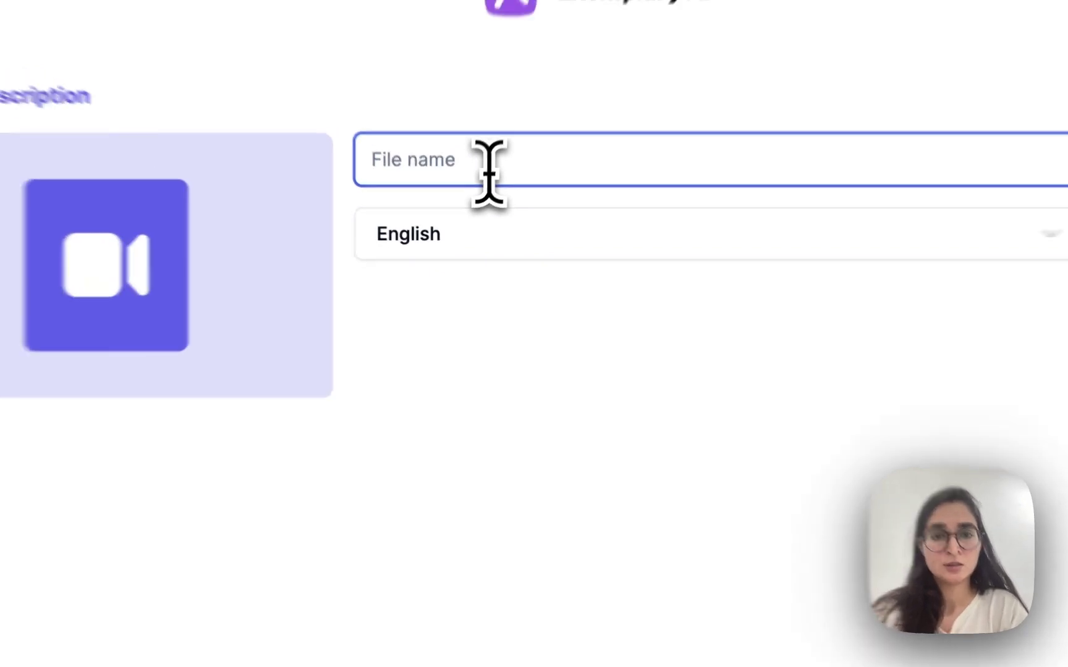
{"action": "type", "text": "Meeting trans"}
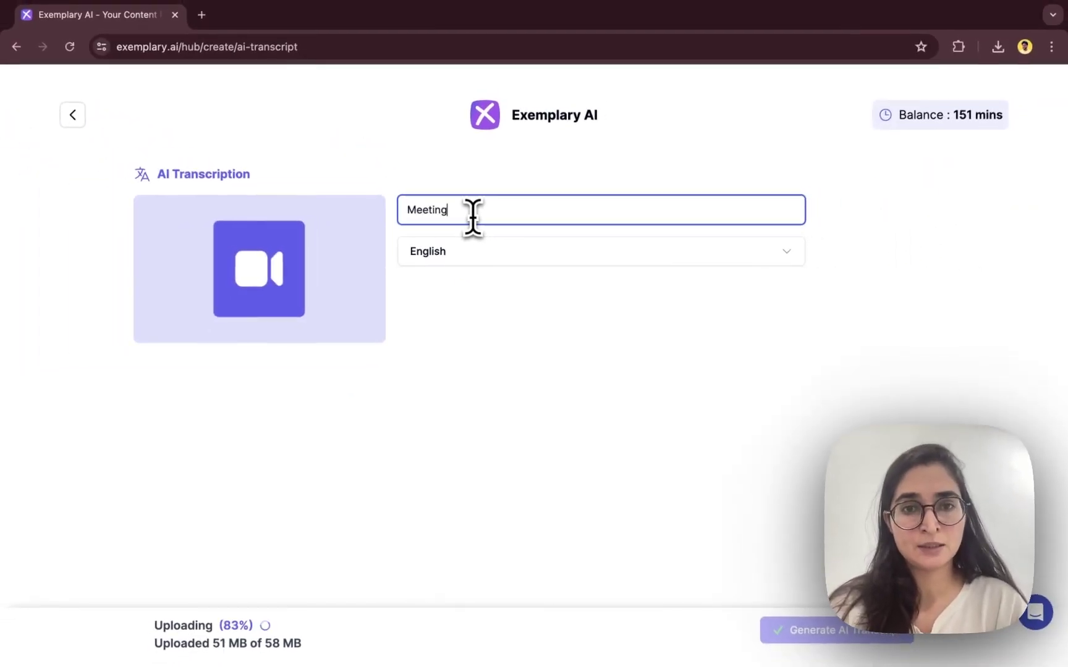
{"action": "type", "text": "cript"}
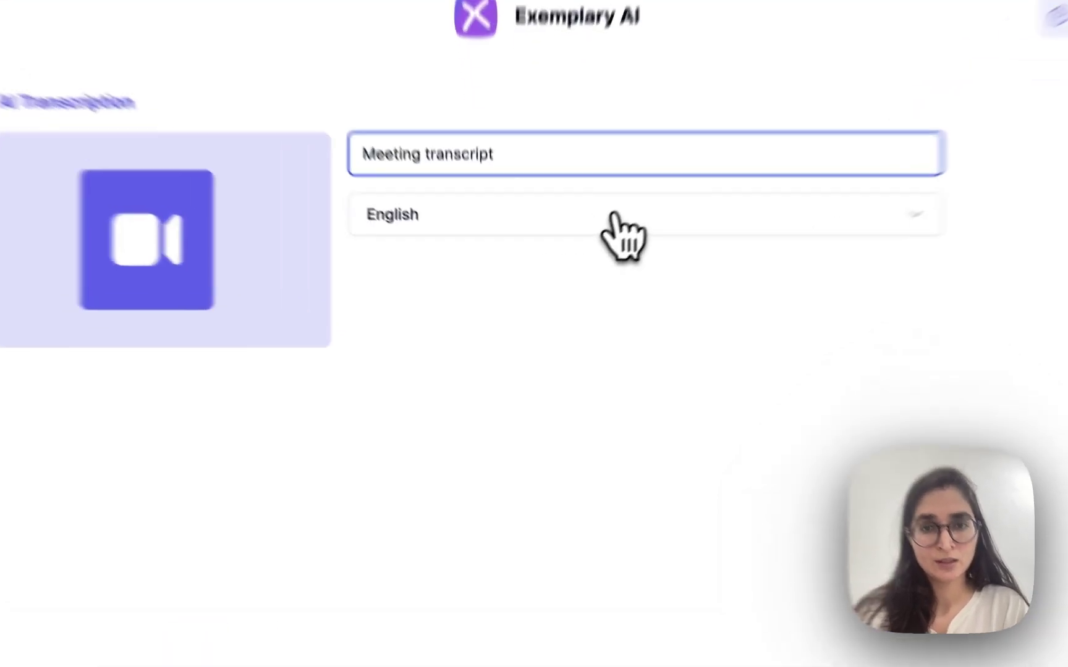
{"action": "left_click", "coordinate": [578, 251]}
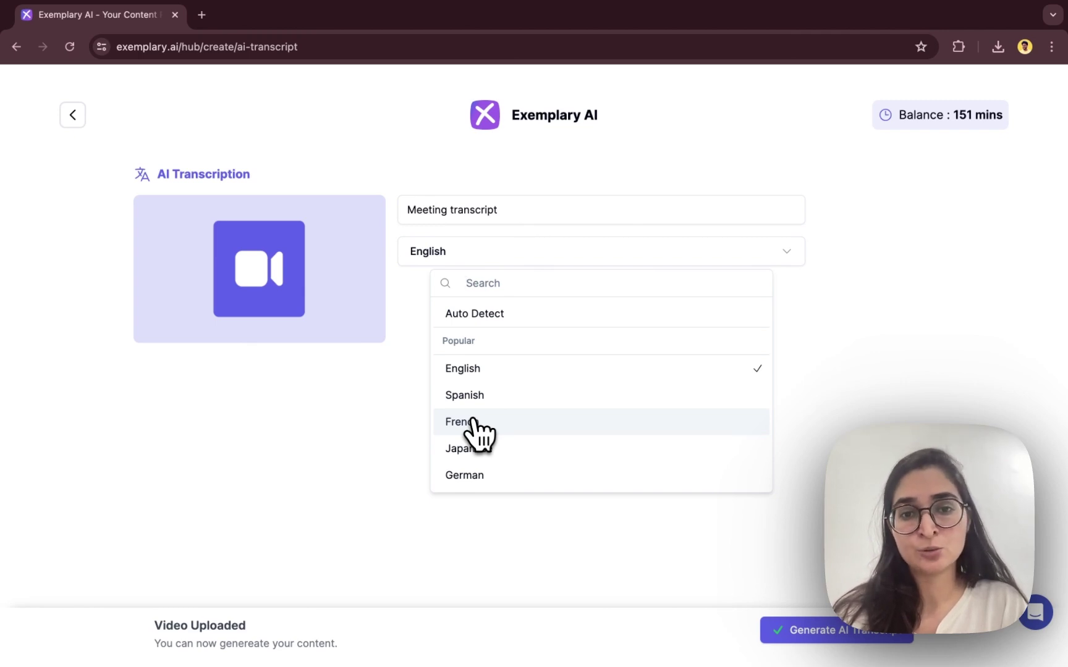
{"action": "scroll", "coordinate": [473, 425], "scroll_direction": "down", "scroll_amount": 1}
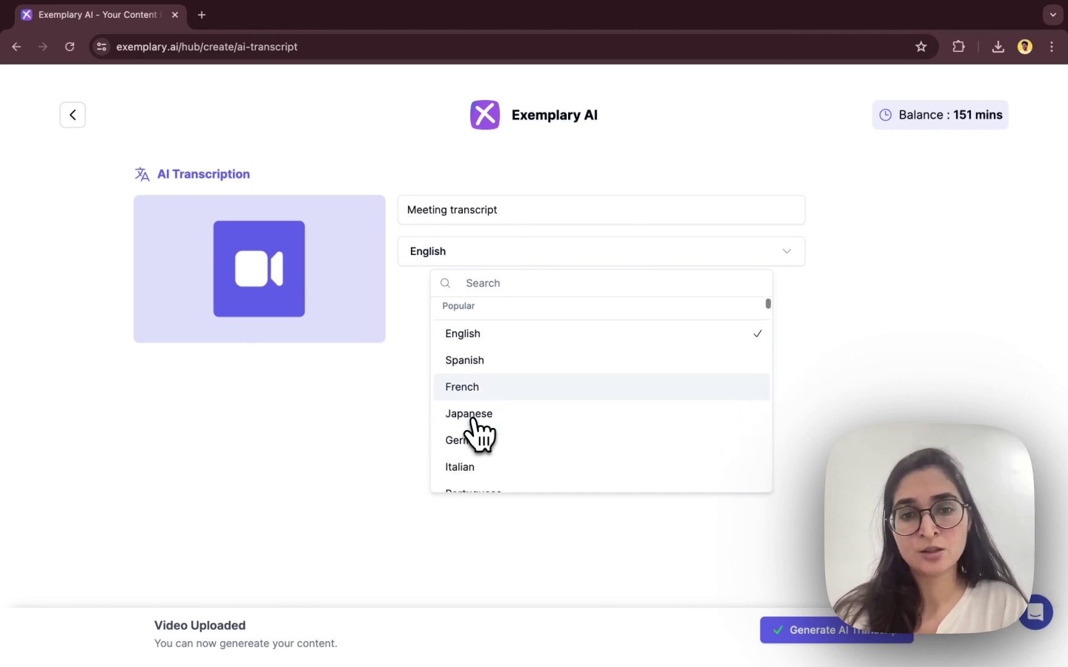
{"action": "scroll", "coordinate": [473, 425], "scroll_direction": "up", "scroll_amount": 1}
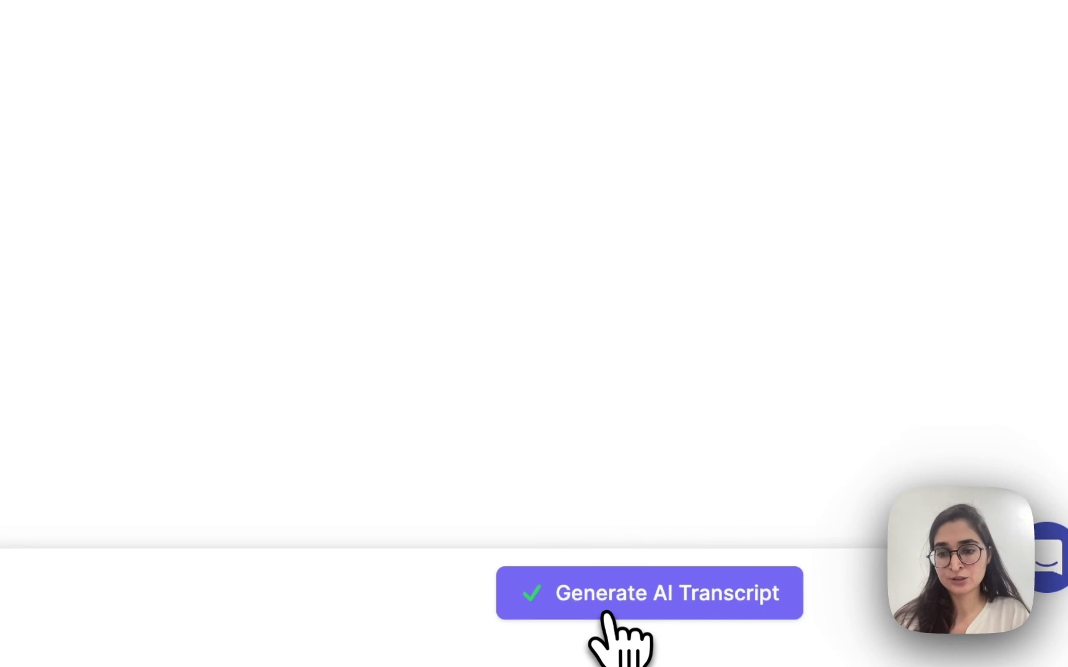
Step: Generate the AI transcript for the uploaded meeting video
{"action": "left_click", "coordinate": [629, 612]}
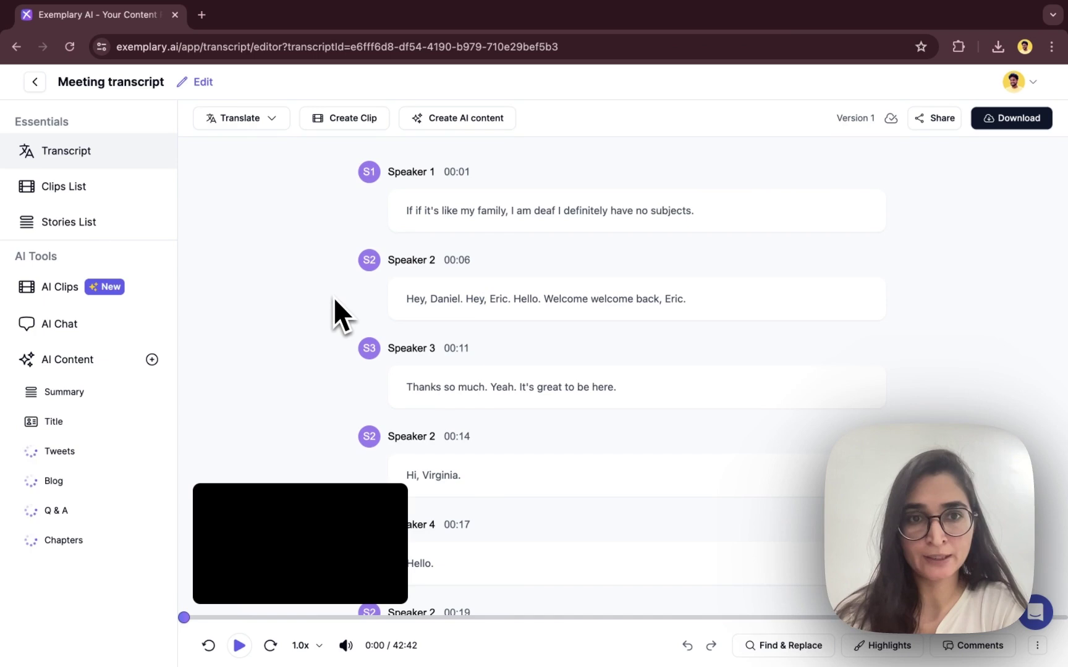
Step: Skim the generated transcript and bring up the first line's speaker dropdown
{"action": "scroll", "coordinate": [333, 297], "scroll_direction": "down", "scroll_amount": 1}
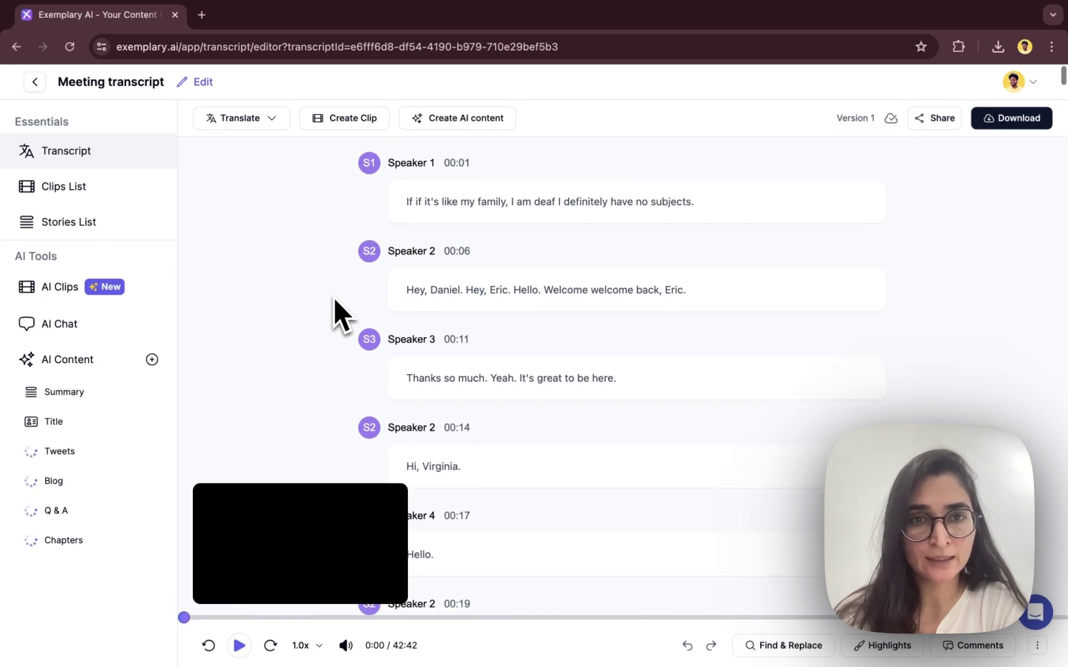
{"action": "scroll", "coordinate": [333, 297], "scroll_direction": "down", "scroll_amount": 1}
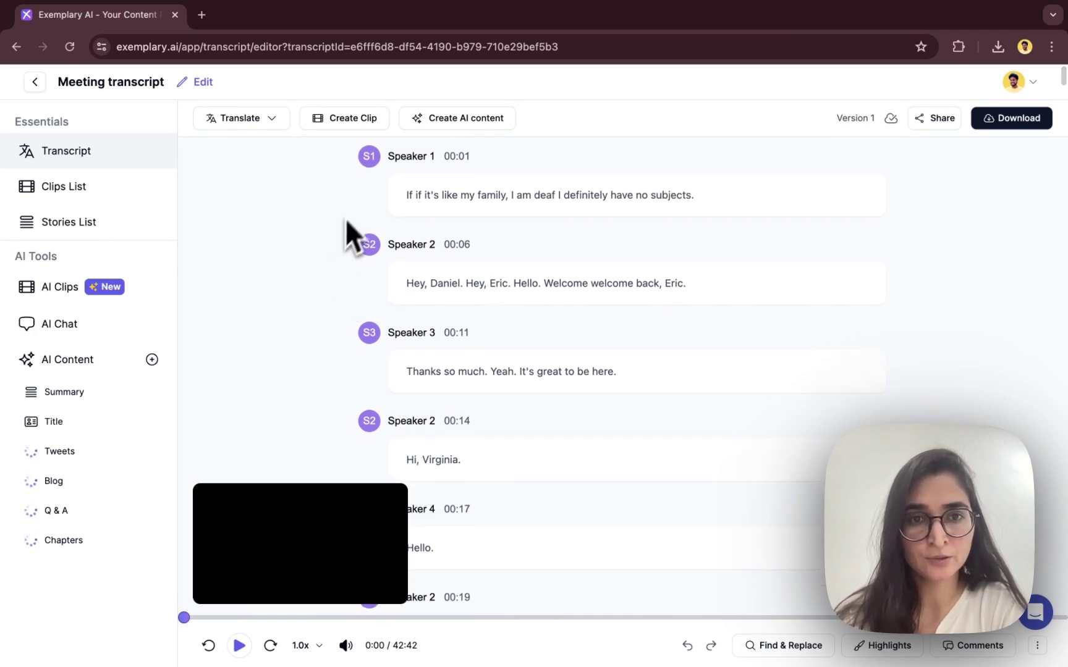
{"action": "scroll", "coordinate": [371, 216], "scroll_direction": "down", "scroll_amount": 5}
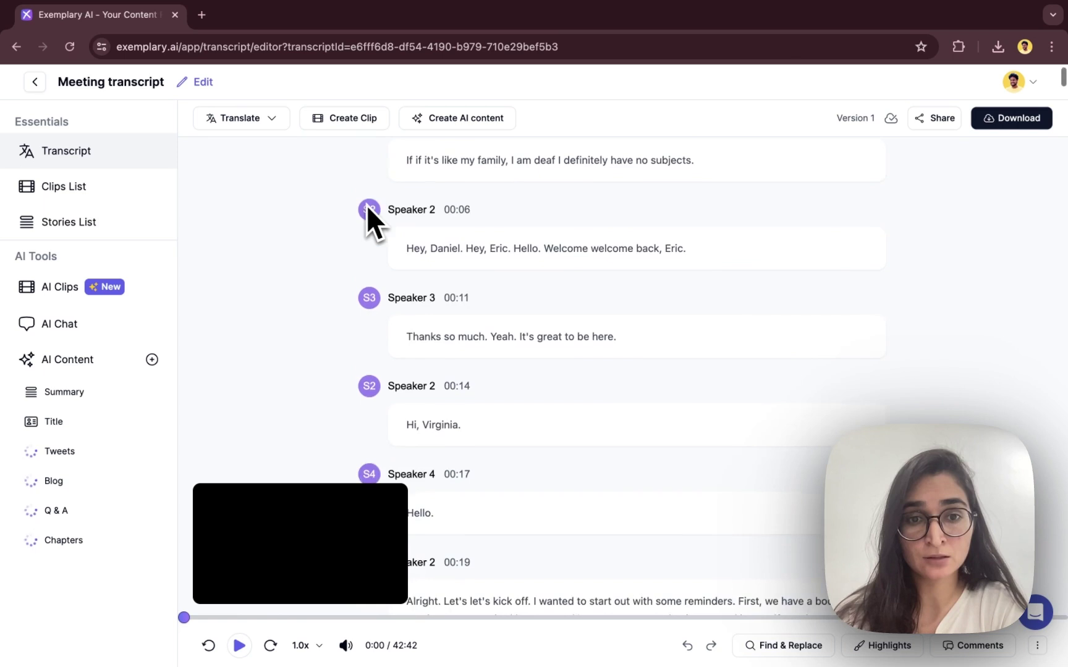
{"action": "scroll", "coordinate": [329, 226], "scroll_direction": "up", "scroll_amount": 5}
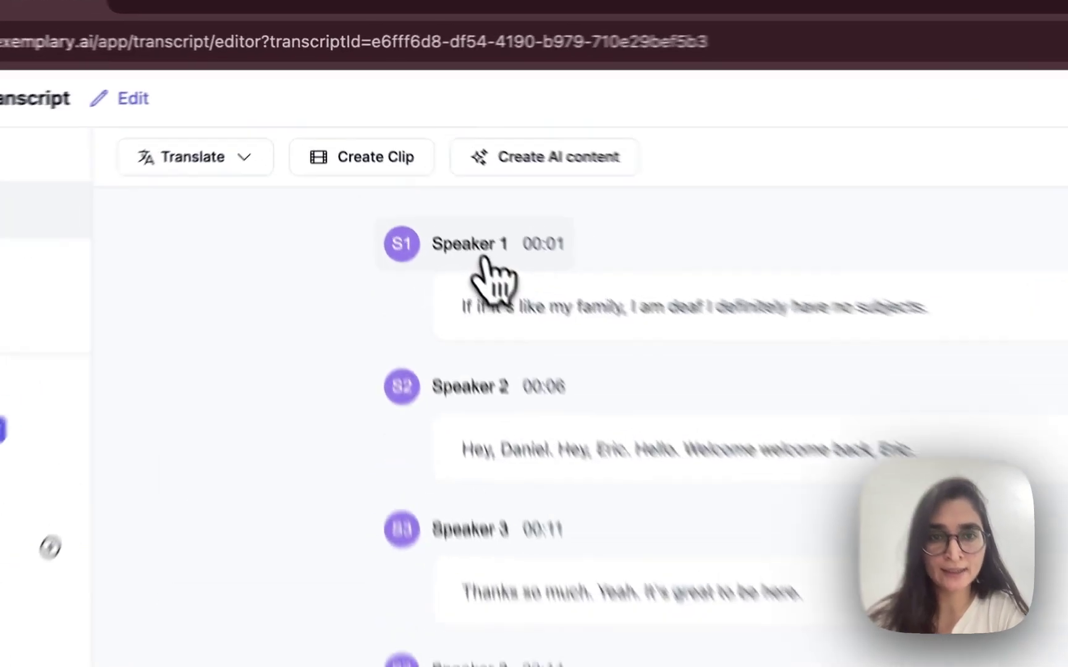
{"action": "left_click", "coordinate": [485, 258]}
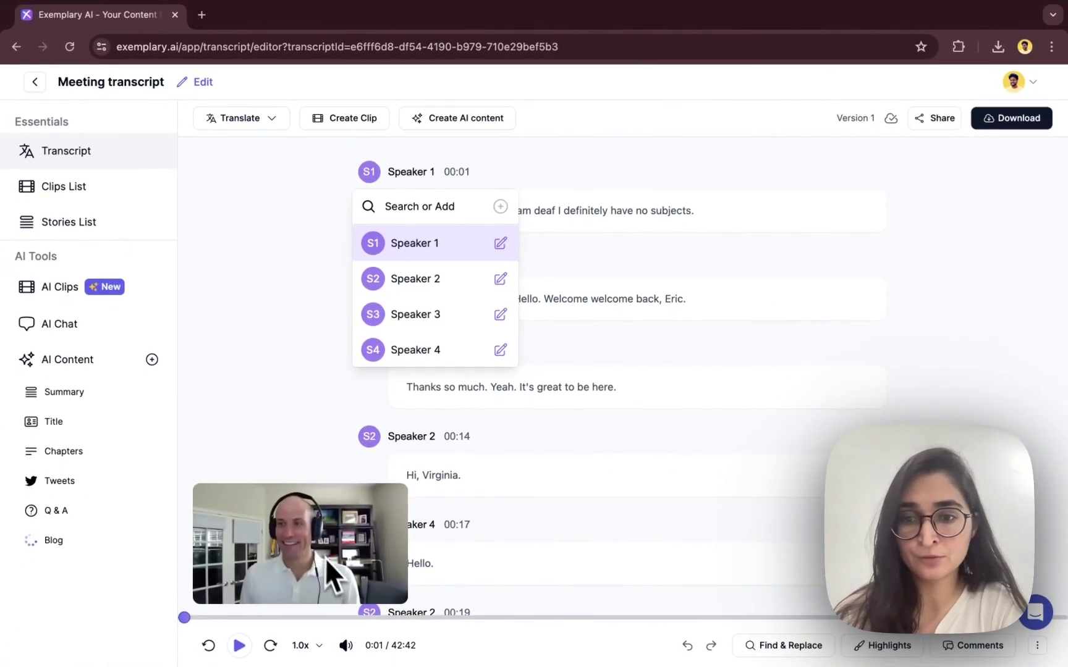
Step: Rename Speaker 1 to the first participant's first name
{"action": "left_click", "coordinate": [500, 243]}
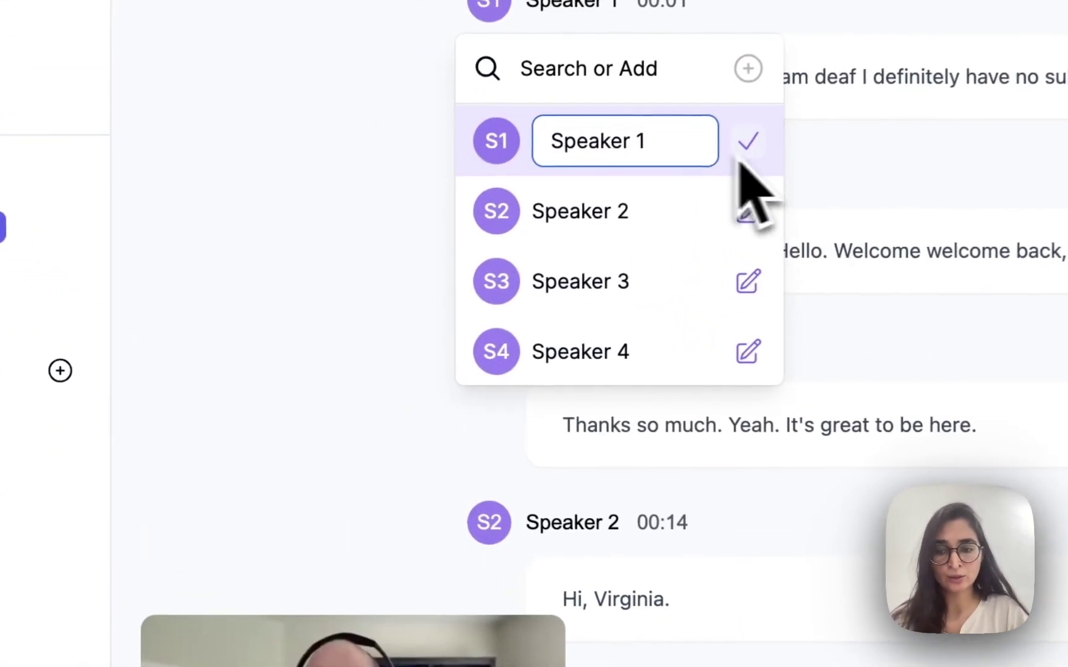
{"action": "key", "text": "BackSpace"}
{"action": "key", "text": "BackSpace"}
{"action": "key", "text": "BackSpace"}
{"action": "key", "text": "BackSpace"}
{"action": "key", "text": "BackSpace"}
{"action": "key", "text": "BackSpace"}
{"action": "key", "text": "BackSpace"}
{"action": "key", "text": "BackSpace"}
{"action": "key", "text": "BackSpace"}
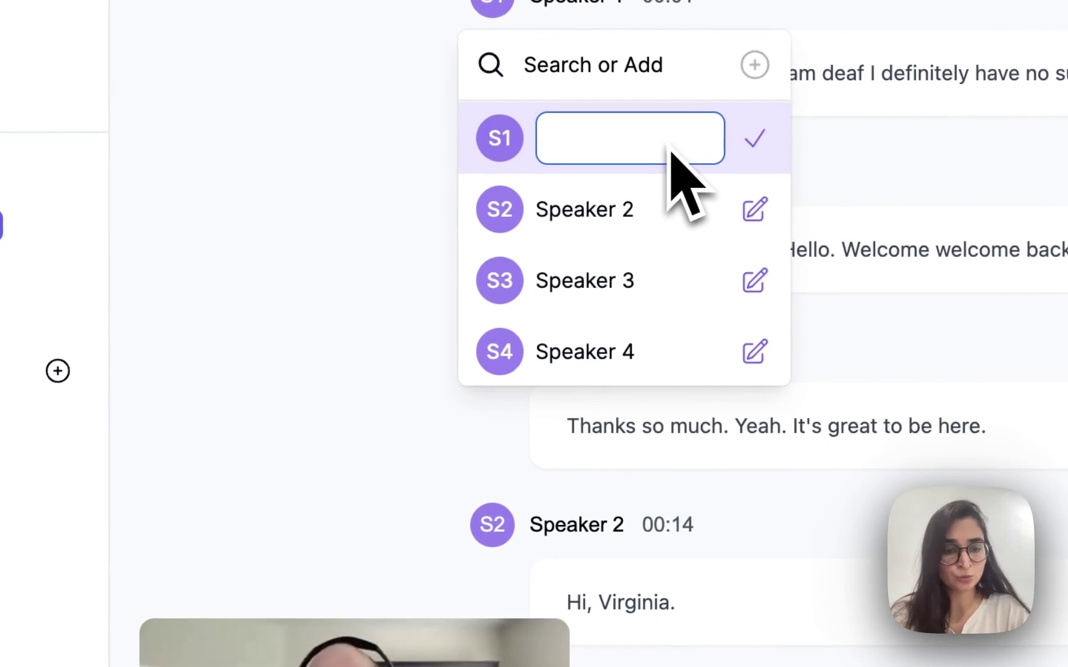
{"action": "type", "text": "Sam"}
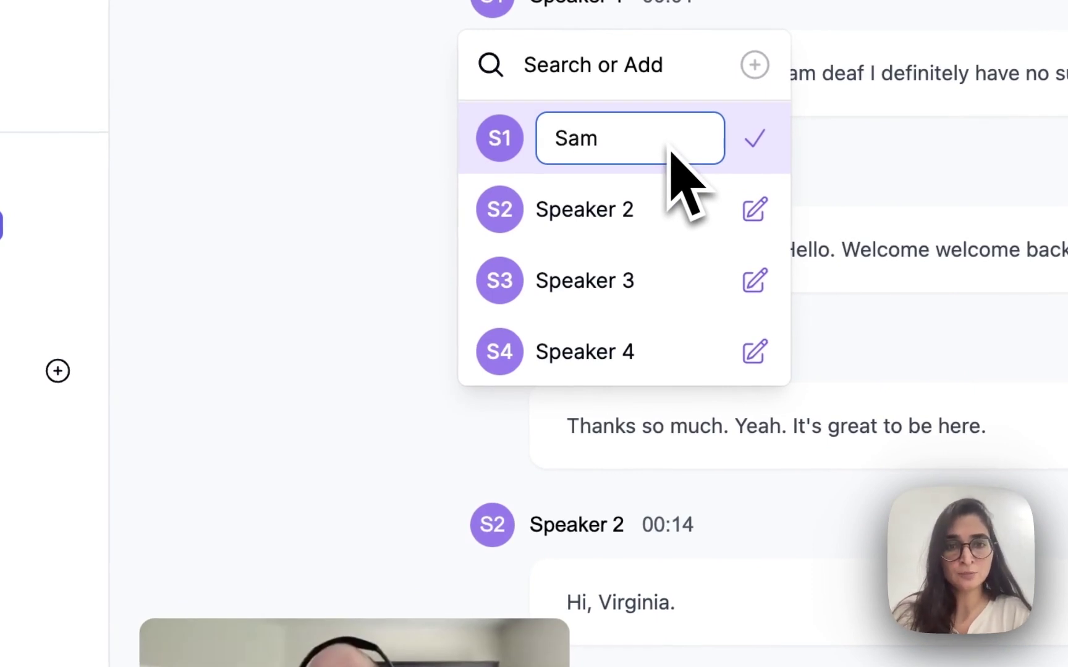
{"action": "key", "text": "Return"}
{"action": "left_click", "coordinate": [393, 233]}
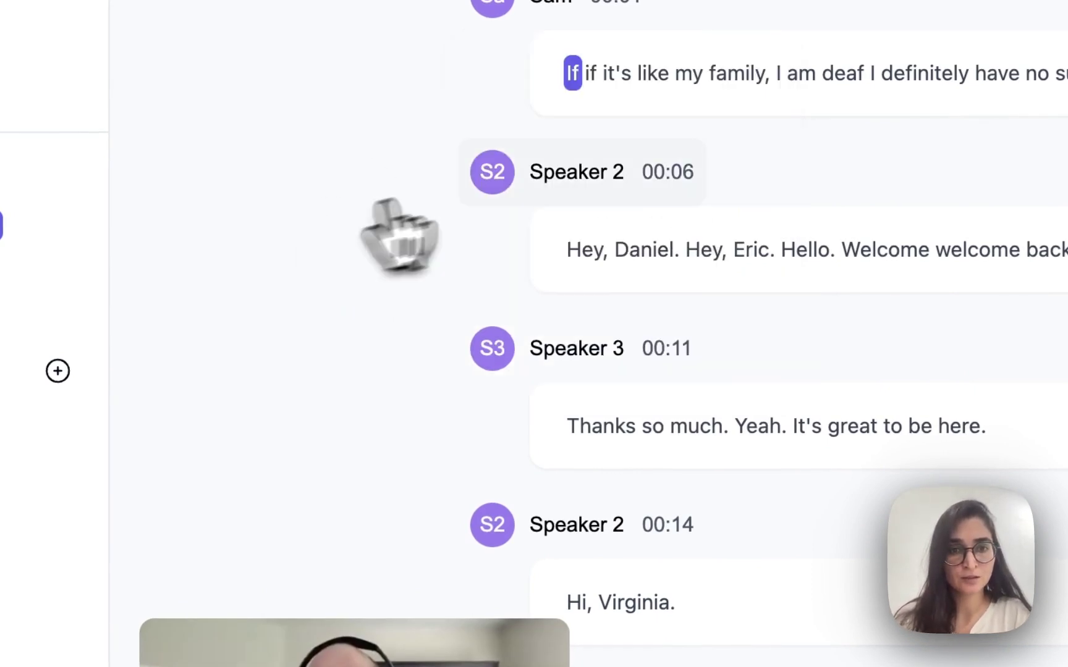
Step: Rename Speaker 2, from the 00:06 line, to the second participant's first name
{"action": "left_click", "coordinate": [578, 174]}
{"action": "left_click", "coordinate": [754, 386]}
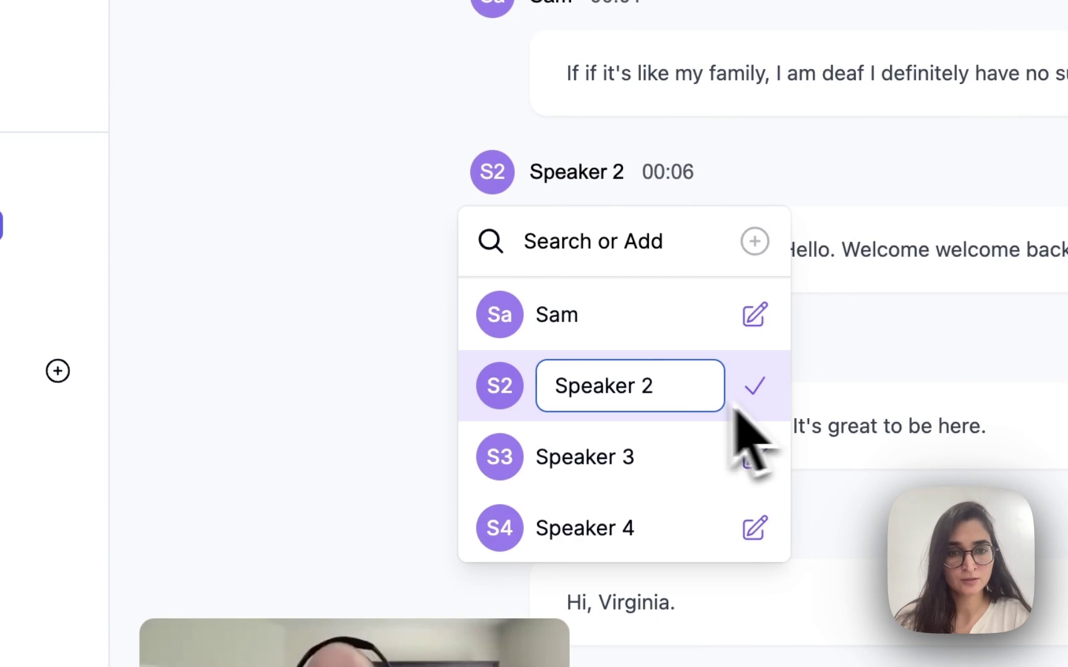
{"action": "key", "text": "BackSpace"}
{"action": "key", "text": "BackSpace"}
{"action": "key", "text": "BackSpace"}
{"action": "key", "text": "BackSpace"}
{"action": "key", "text": "BackSpace"}
{"action": "key", "text": "BackSpace"}
{"action": "key", "text": "BackSpace"}
{"action": "key", "text": "BackSpace"}
{"action": "key", "text": "BackSpace"}
{"action": "type", "text": "Josh"}
{"action": "key", "text": "Return"}
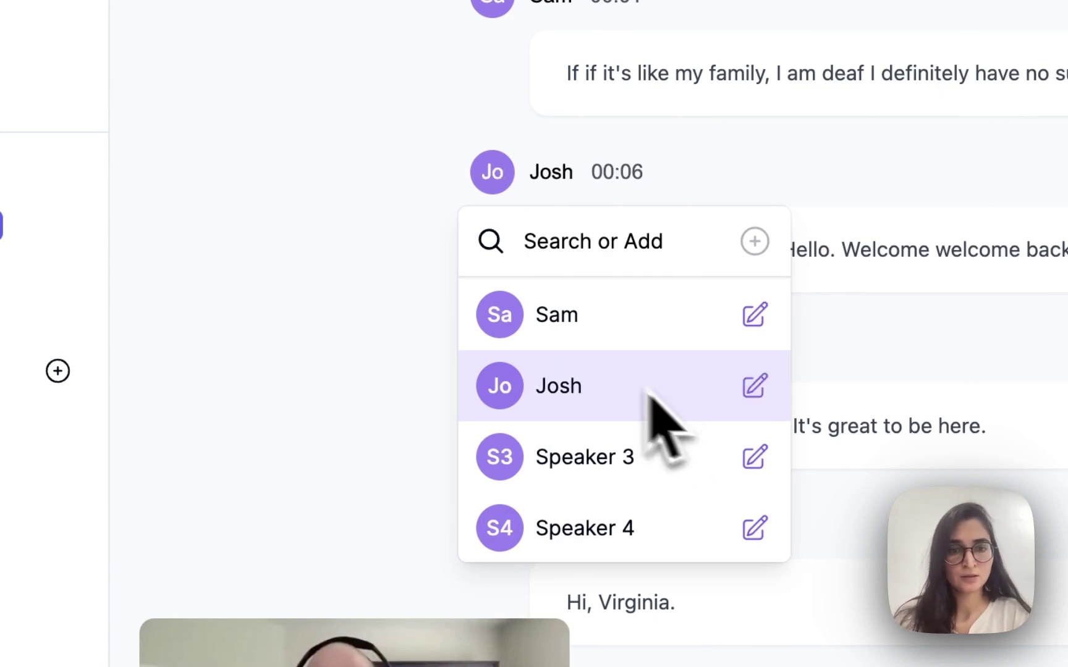
{"action": "left_click", "coordinate": [648, 395]}
Step: Rename Speaker 3, from the 00:11 line, to the third participant's name, fixing a typo
{"action": "left_click", "coordinate": [581, 348]}
{"action": "left_click", "coordinate": [754, 633]}
{"action": "key", "text": "BackSpace"}
{"action": "key", "text": "BackSpace"}
{"action": "key", "text": "BackSpace"}
{"action": "key", "text": "BackSpace"}
{"action": "key", "text": "BackSpace"}
{"action": "key", "text": "BackSpace"}
{"action": "key", "text": "BackSpace"}
{"action": "key", "text": "BackSpace"}
{"action": "key", "text": "BackSpace"}
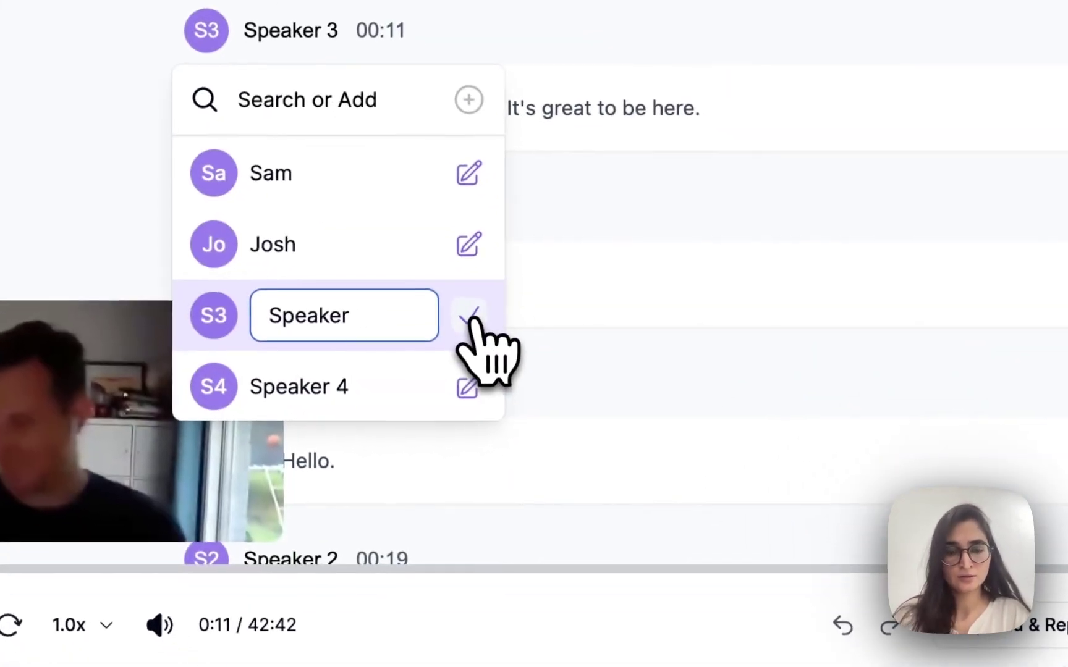
{"action": "type", "text": "Anns"}
{"action": "left_click", "coordinate": [470, 318]}
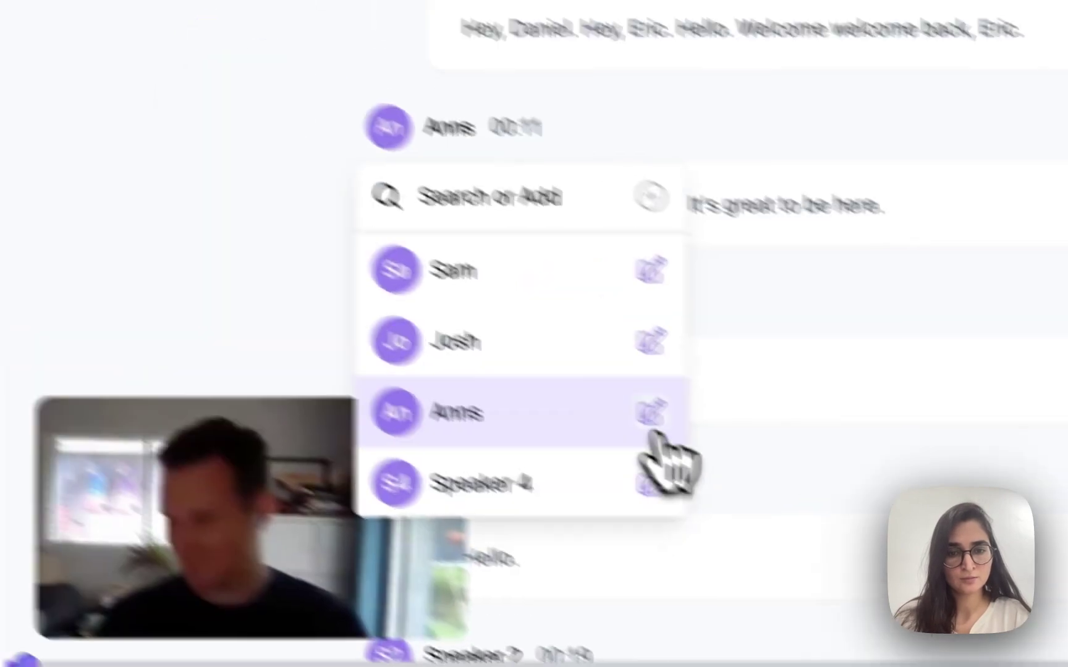
{"action": "left_click", "coordinate": [468, 315]}
{"action": "key", "text": "BackSpace"}
{"action": "type", "text": "a"}
{"action": "key", "text": "Return"}
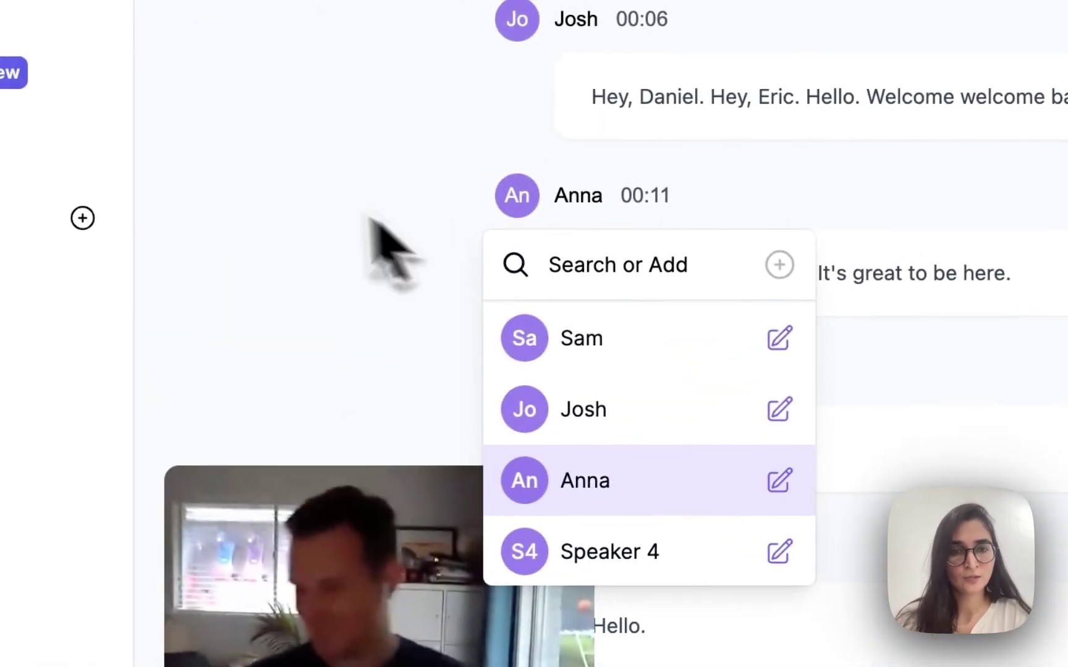
{"action": "left_click", "coordinate": [387, 266]}
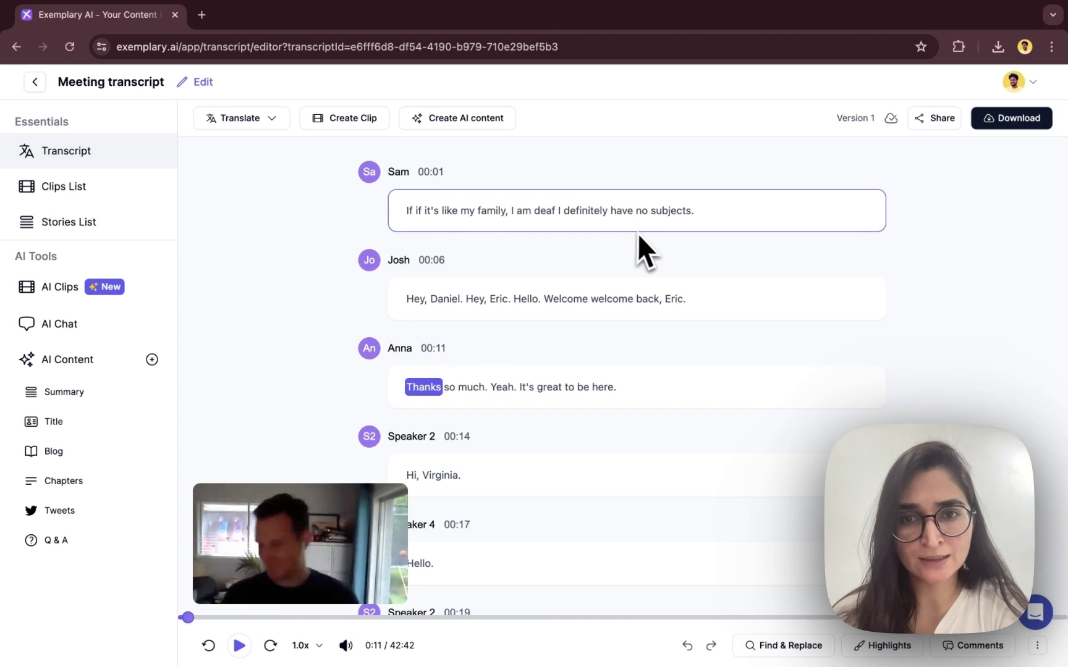
{"action": "scroll", "coordinate": [588, 263], "scroll_direction": "down", "scroll_amount": 5}
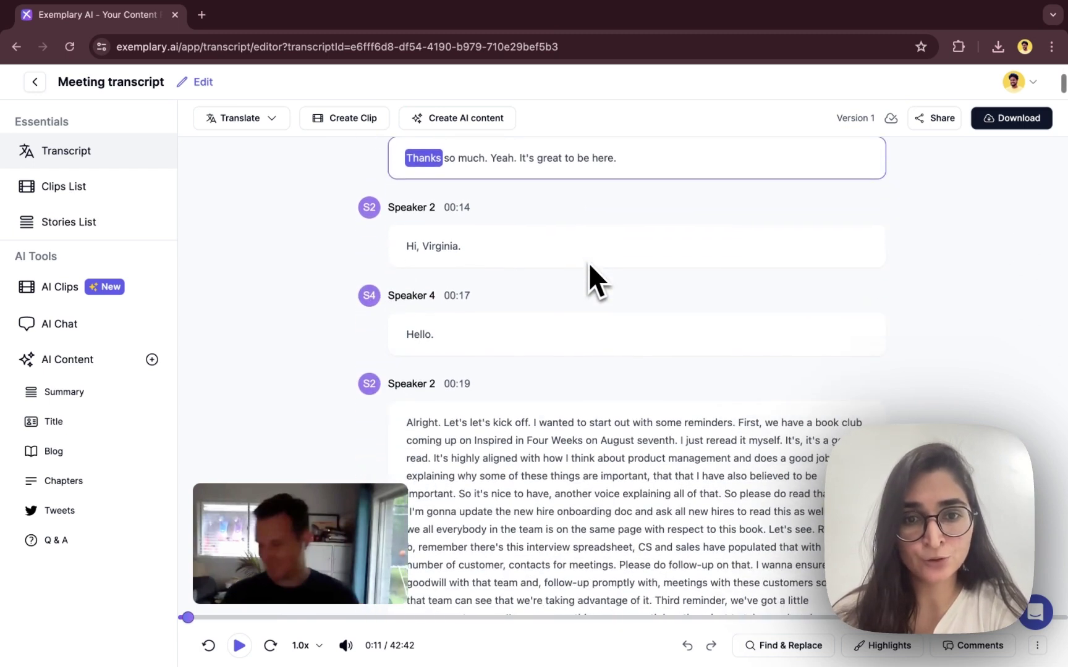
{"action": "scroll", "coordinate": [570, 349], "scroll_direction": "down", "scroll_amount": 3}
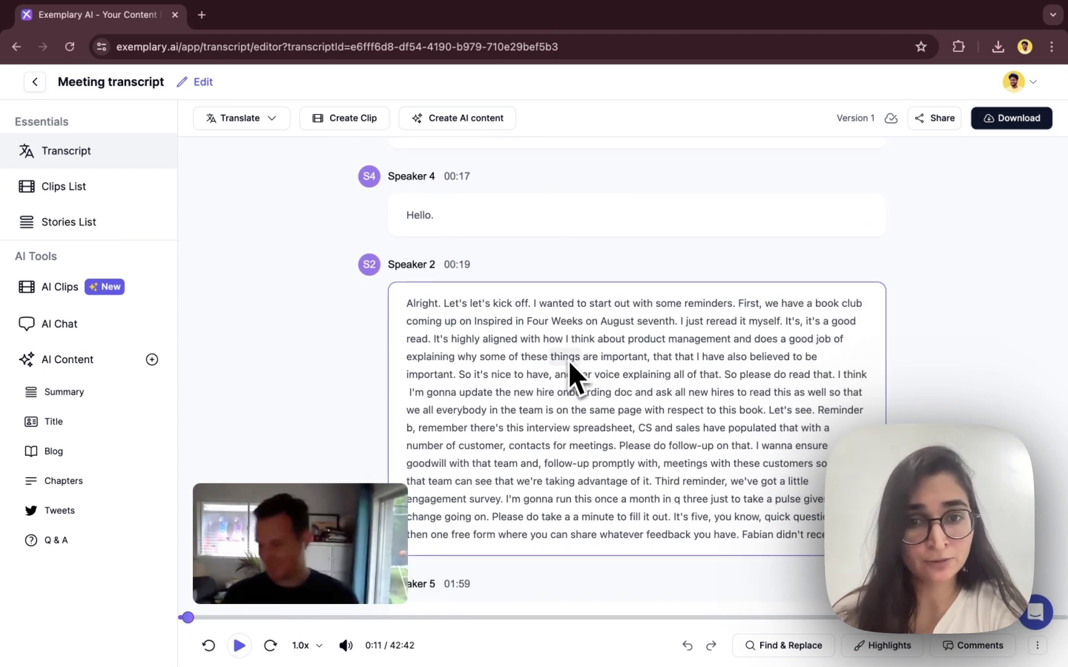
{"action": "scroll", "coordinate": [570, 363], "scroll_direction": "down", "scroll_amount": 2}
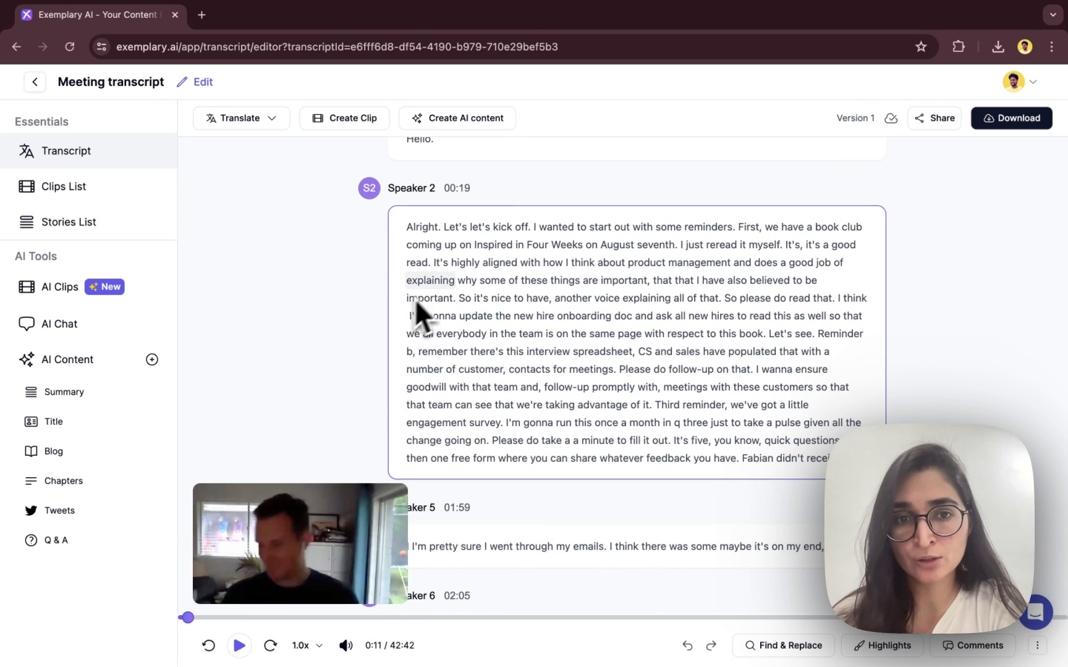
{"action": "scroll", "coordinate": [448, 356], "scroll_direction": "down", "scroll_amount": 2}
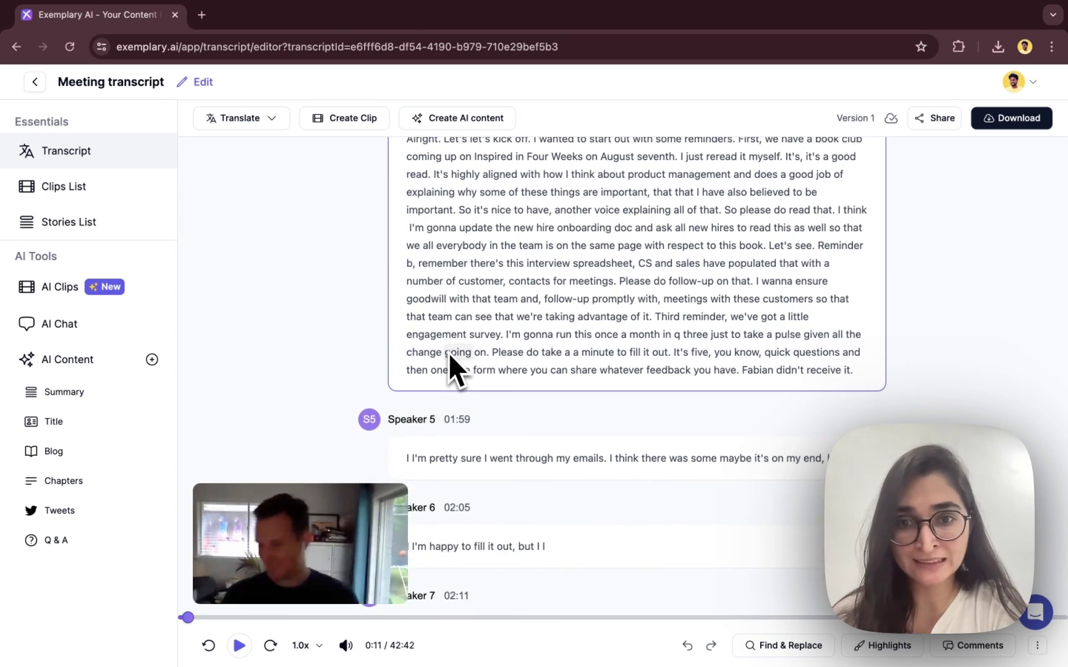
{"action": "scroll", "coordinate": [448, 352], "scroll_direction": "down", "scroll_amount": 3}
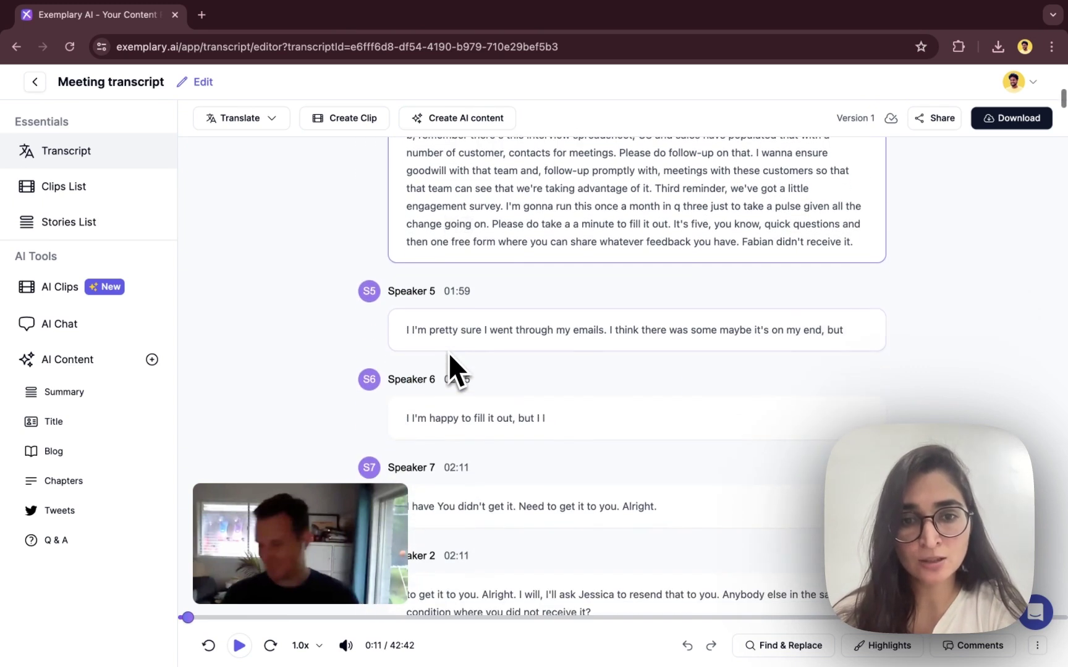
{"action": "scroll", "coordinate": [448, 352], "scroll_direction": "up", "scroll_amount": 3}
{"action": "scroll", "coordinate": [448, 353], "scroll_direction": "up", "scroll_amount": 10}
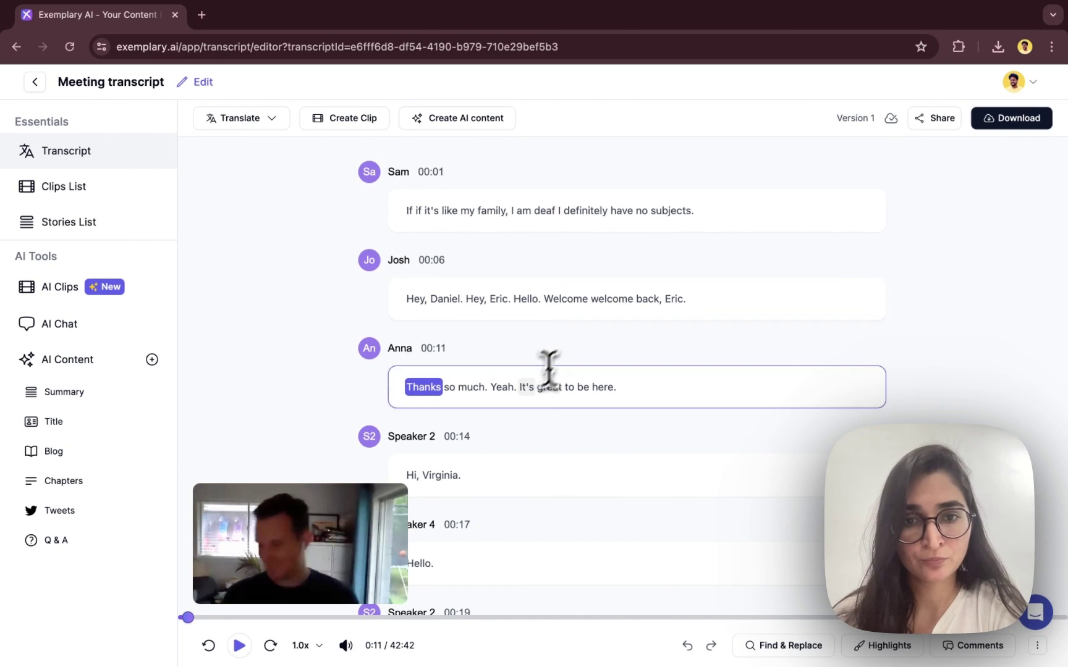
{"action": "scroll", "coordinate": [529, 381], "scroll_direction": "down", "scroll_amount": 6}
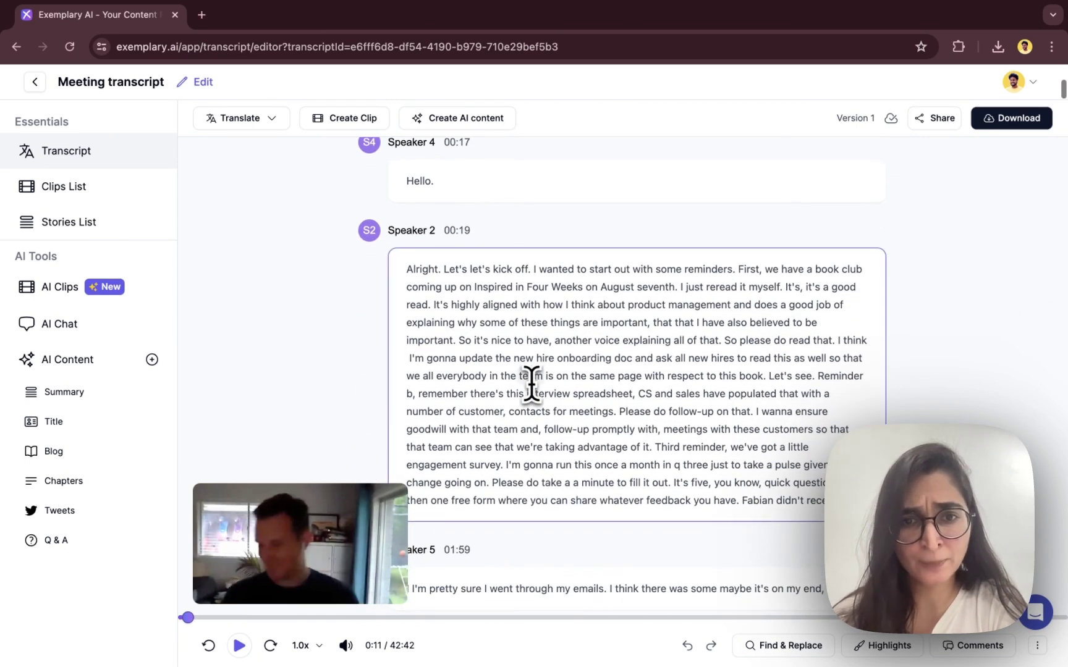
Step: Edit 'important.' to 'importantly.' in Speaker 2's paragraph, then revert it to 'important.'
{"action": "double_click", "coordinate": [437, 341]}
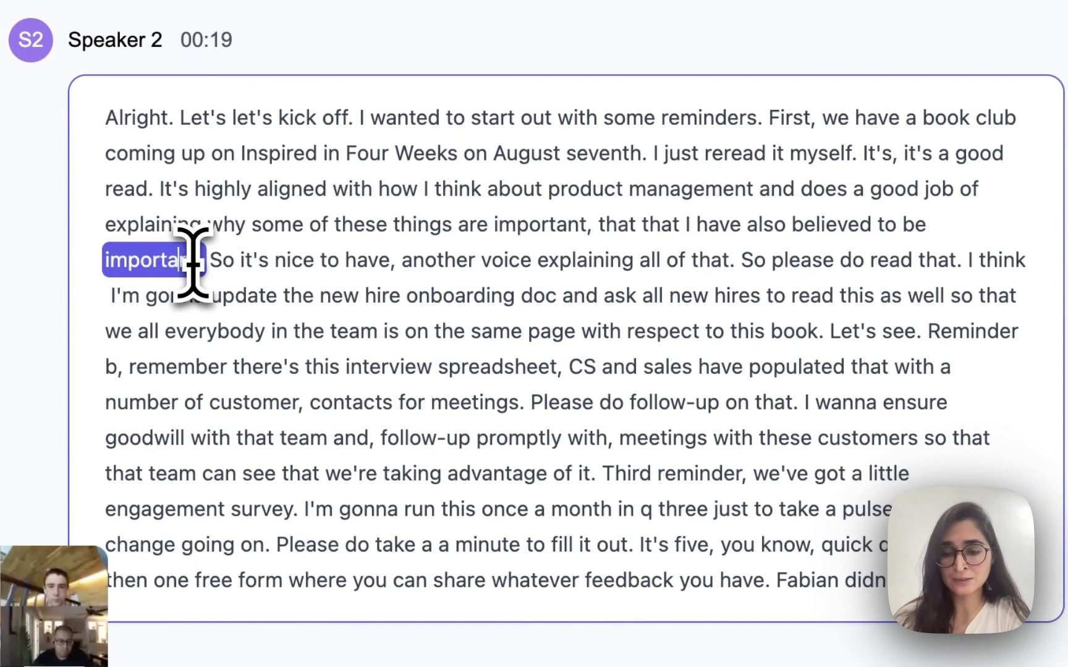
{"action": "key", "text": "BackSpace"}
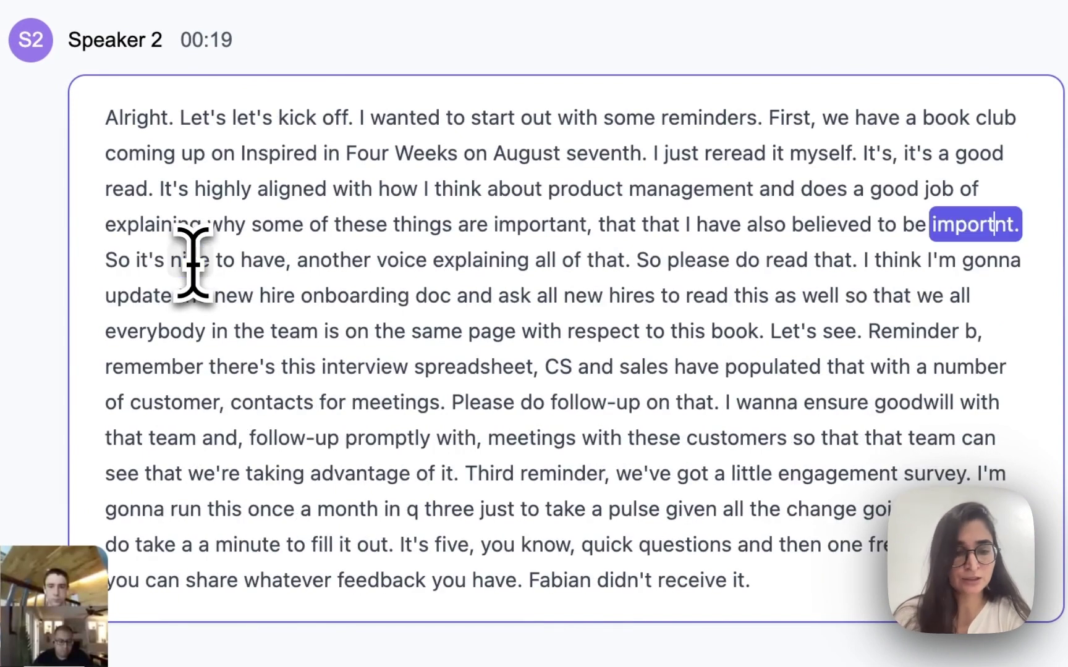
{"action": "type", "text": "ant"}
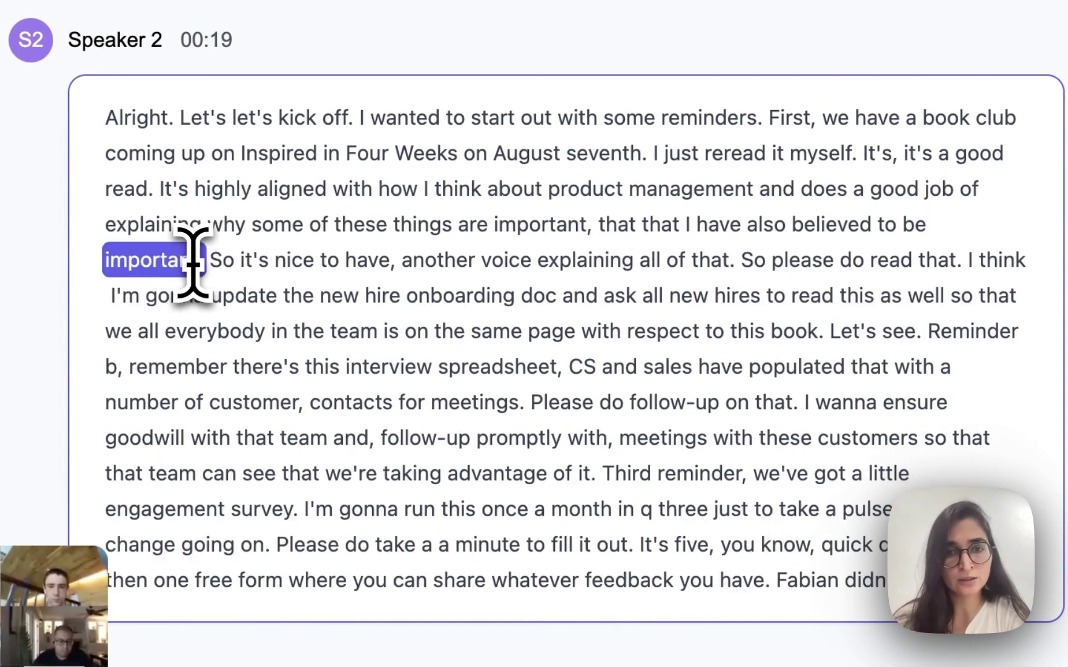
{"action": "type", "text": "ly"}
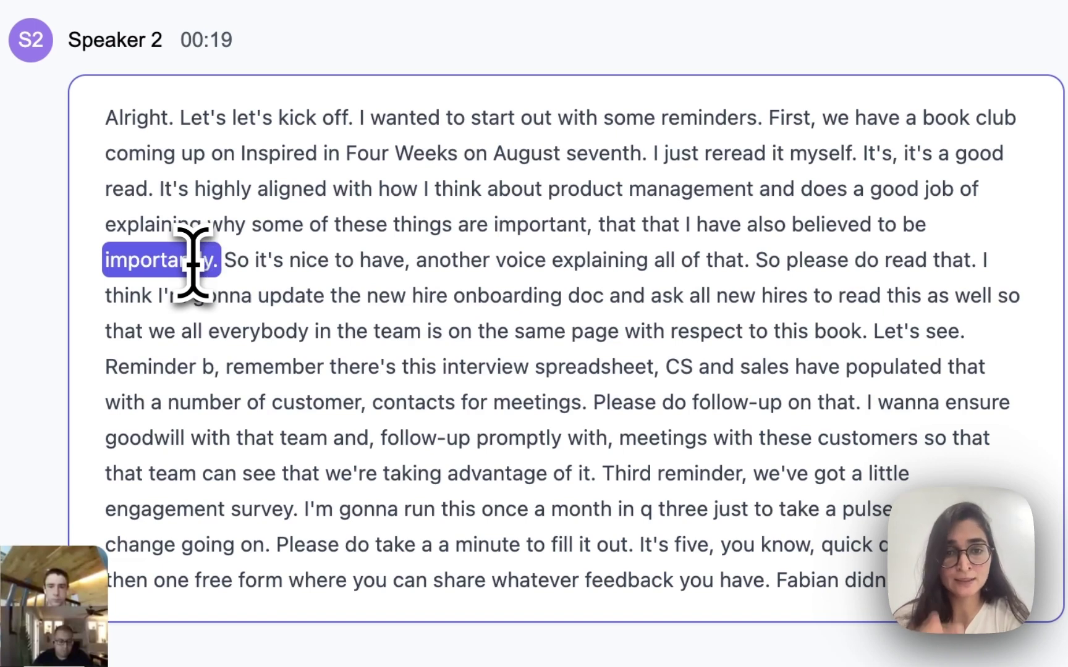
{"action": "key", "text": "BackSpace"}
{"action": "key", "text": "BackSpace"}
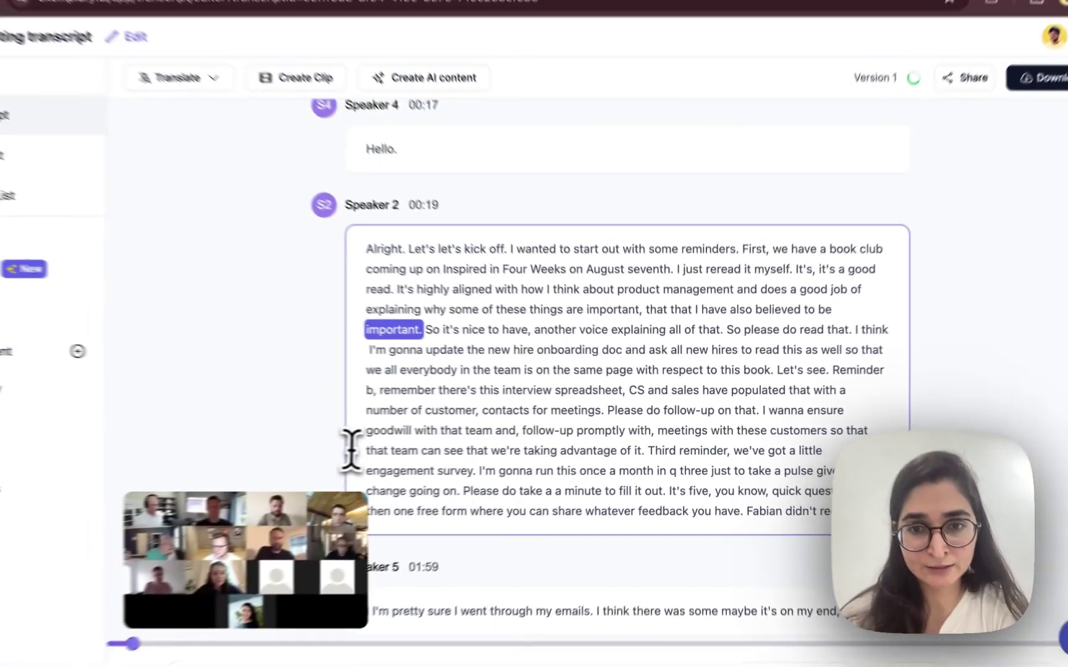
{"action": "scroll", "coordinate": [296, 335], "scroll_direction": "up", "scroll_amount": 7}
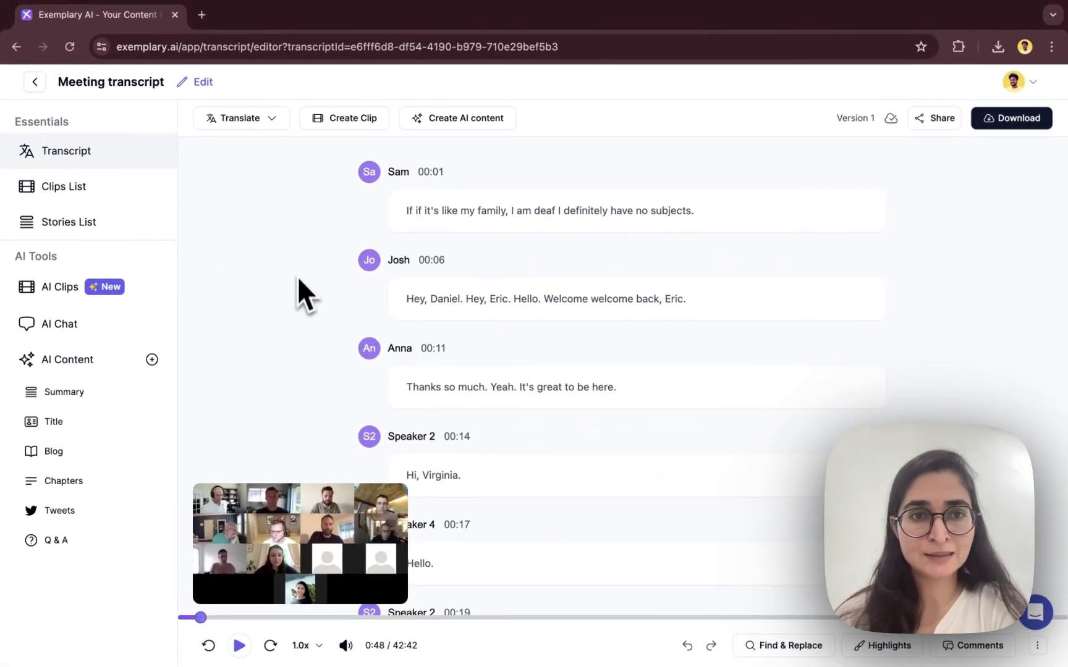
Step: Add a translation of the transcript, searching for and selecting Spanish as the target language
{"action": "left_click", "coordinate": [271, 121]}
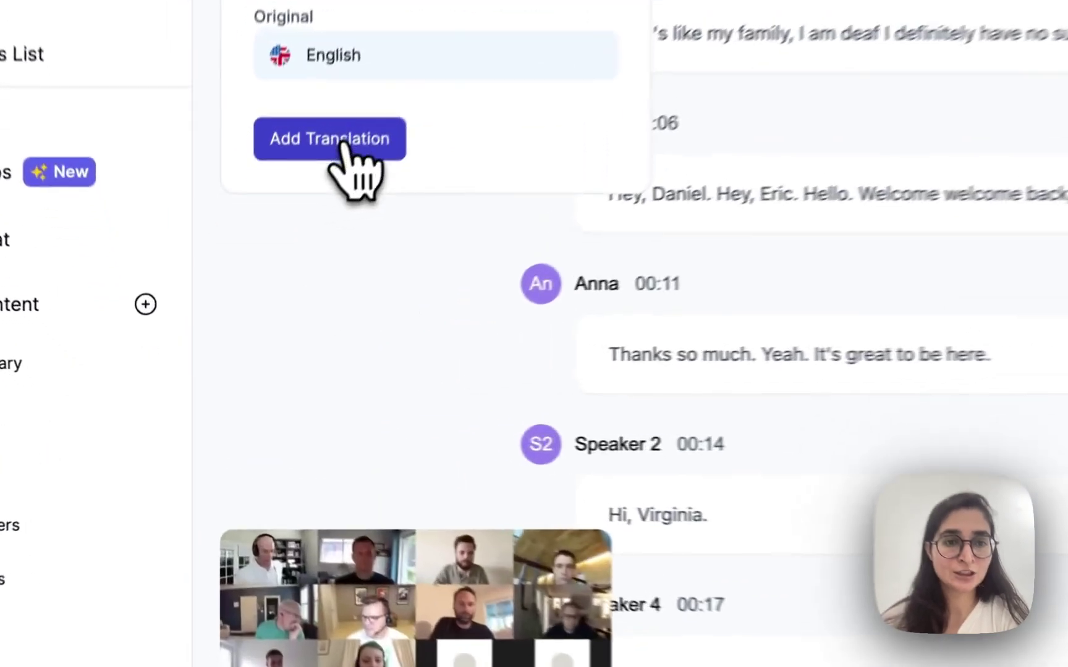
{"action": "left_click", "coordinate": [259, 270]}
{"action": "left_click", "coordinate": [686, 356]}
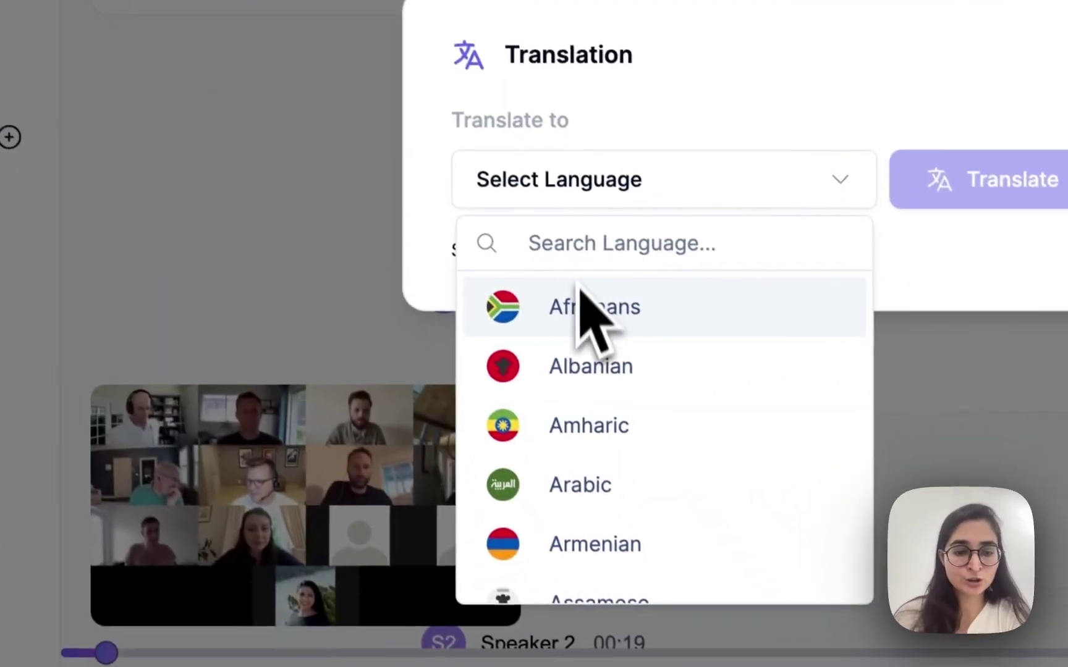
{"action": "type", "text": "sp"}
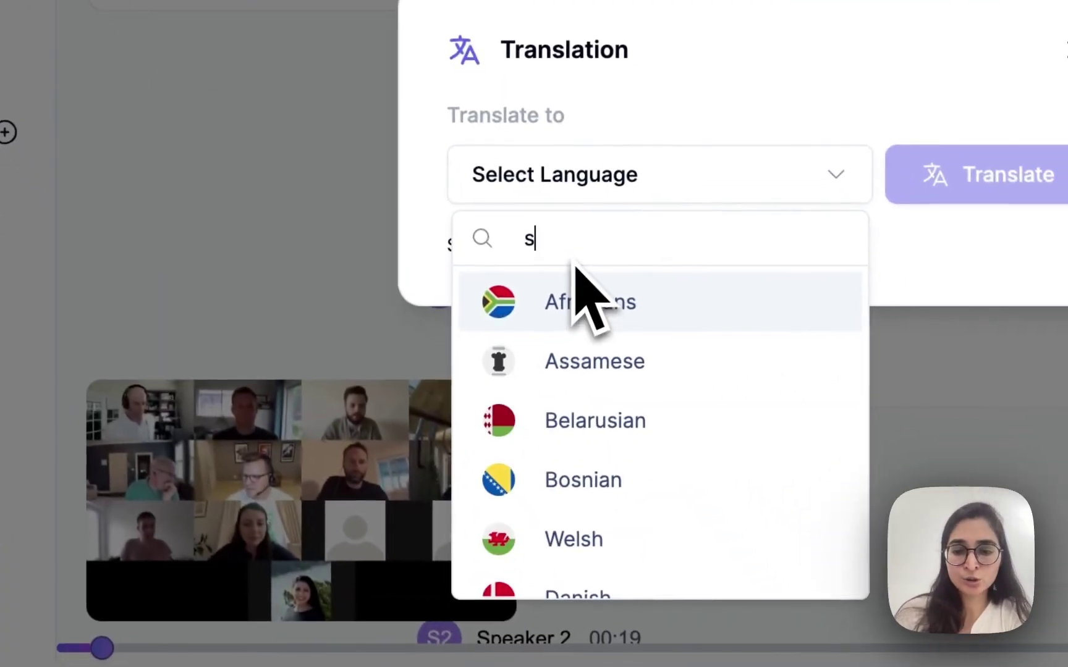
{"action": "type", "text": "anish"}
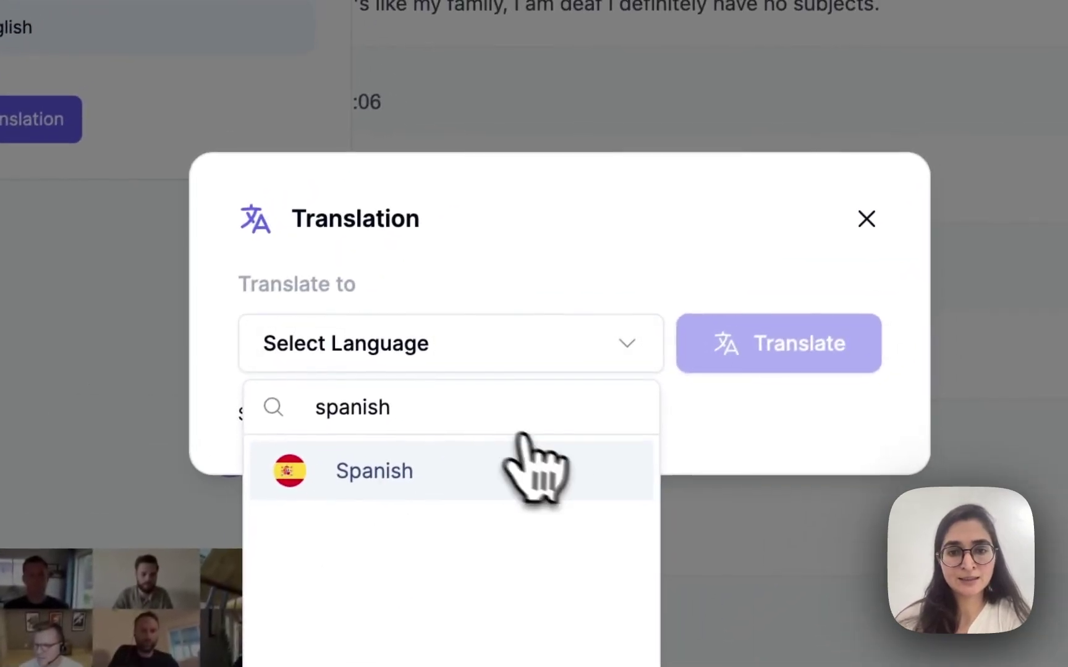
{"action": "left_click", "coordinate": [732, 281]}
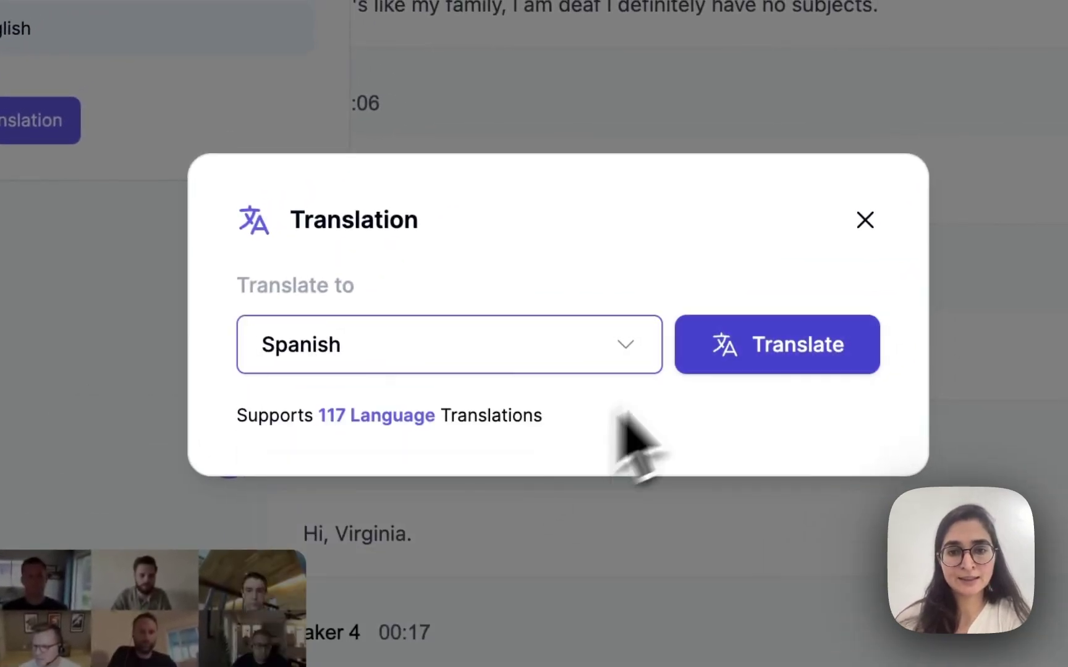
{"action": "left_click", "coordinate": [816, 343]}
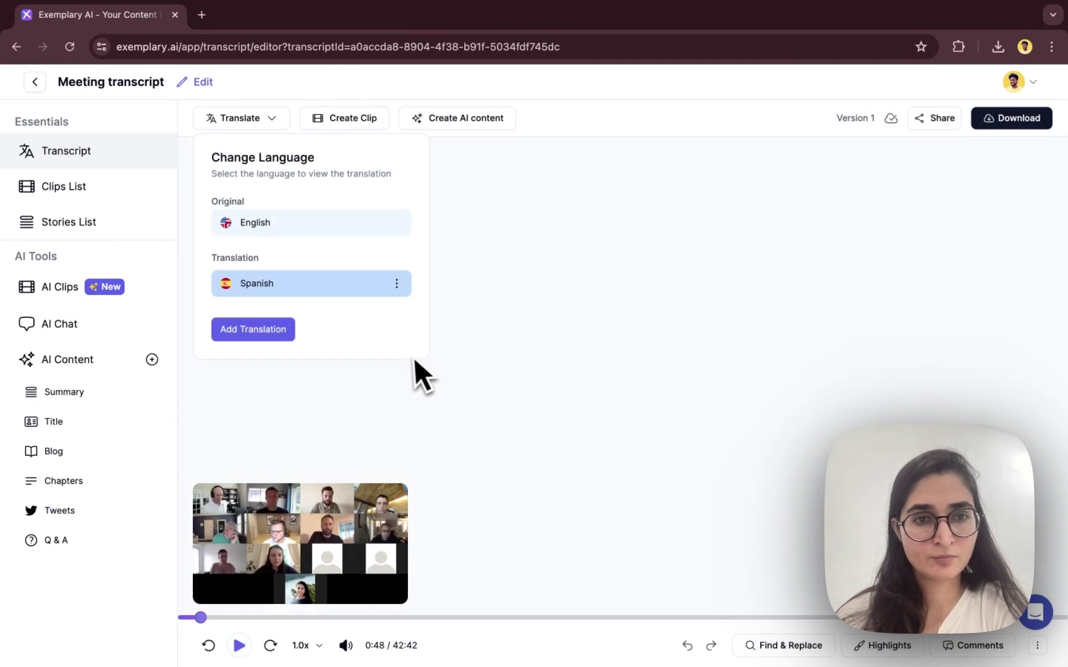
Step: View the Spanish transcript, then switch back to the original English version
{"action": "left_click", "coordinate": [265, 402]}
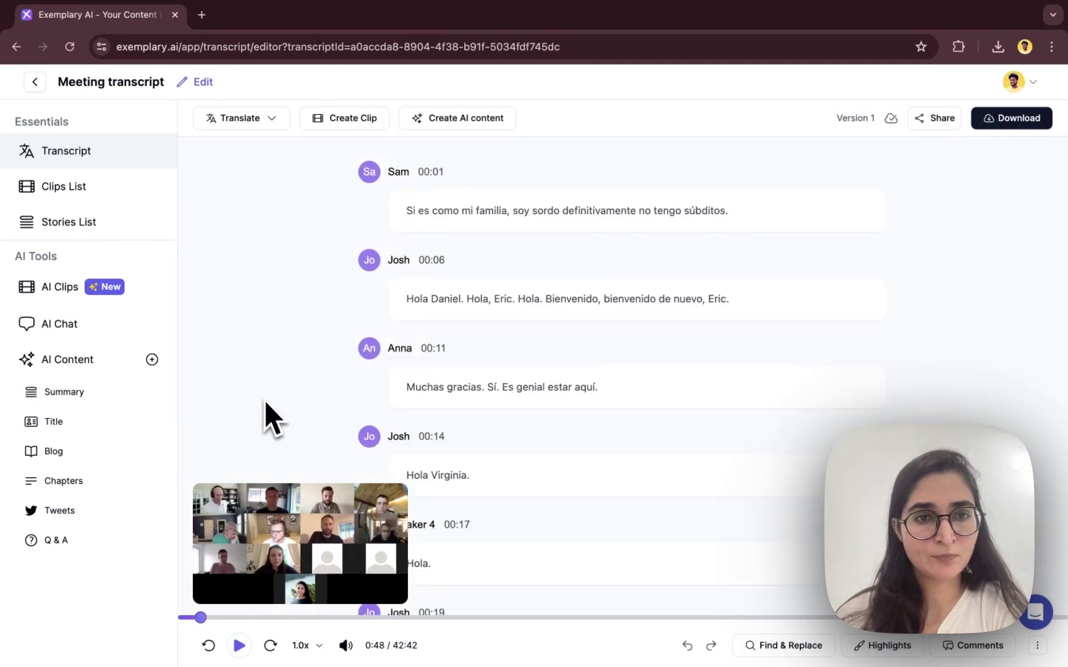
{"action": "left_click", "coordinate": [254, 120]}
{"action": "left_click", "coordinate": [257, 233]}
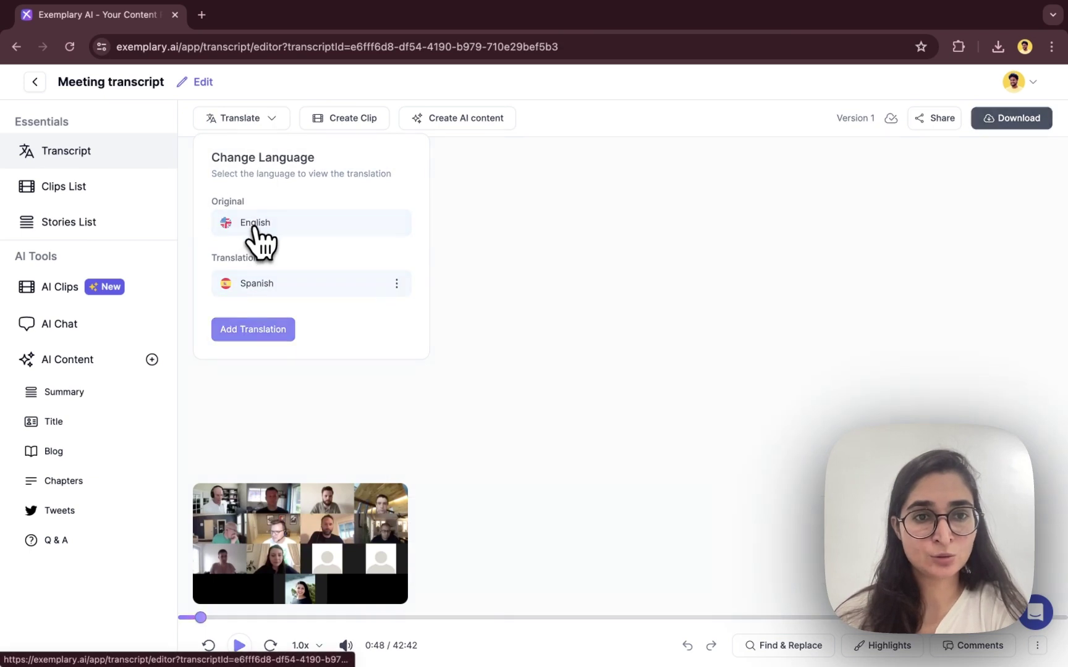
{"action": "left_click", "coordinate": [256, 390]}
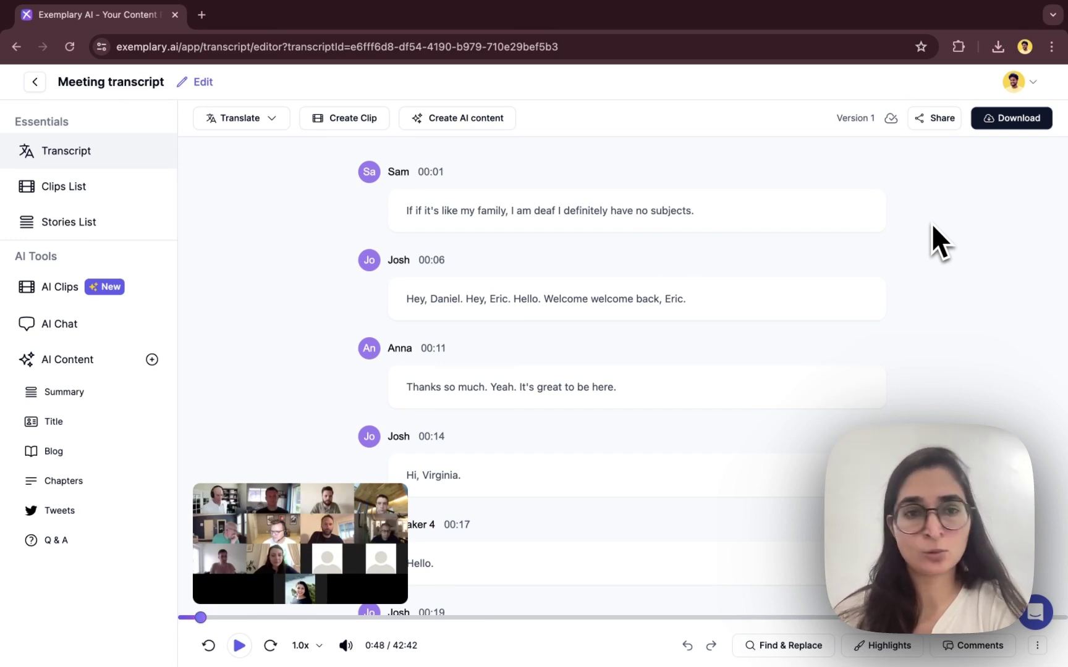
Step: Copy the transcript's viewing link from the Share dialog, then close it
{"action": "left_click", "coordinate": [930, 119]}
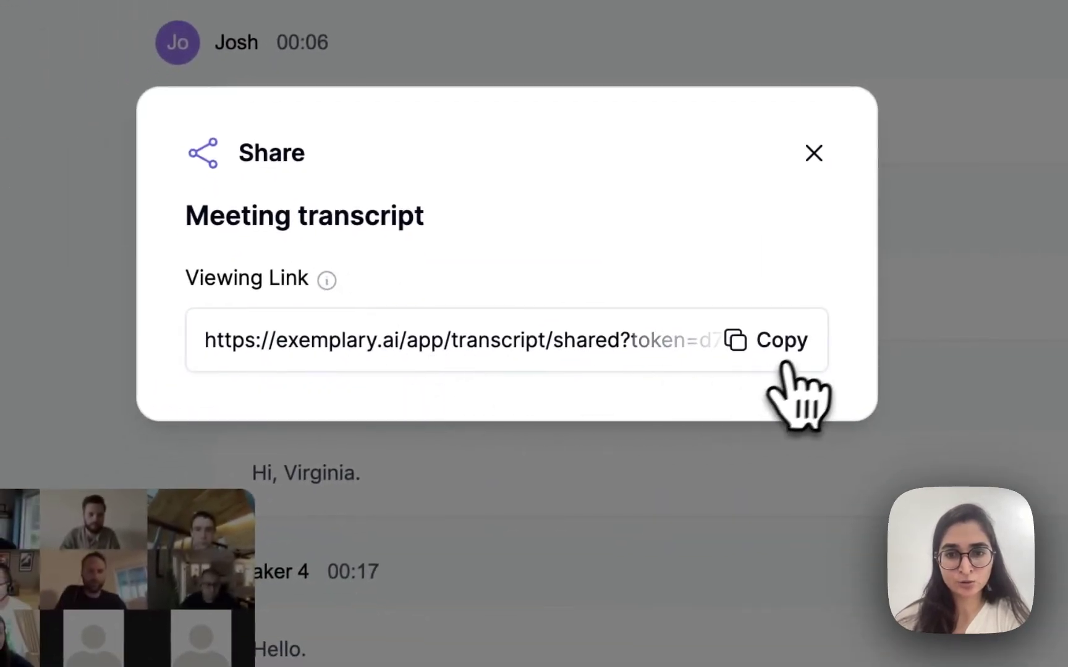
{"action": "left_click", "coordinate": [784, 356]}
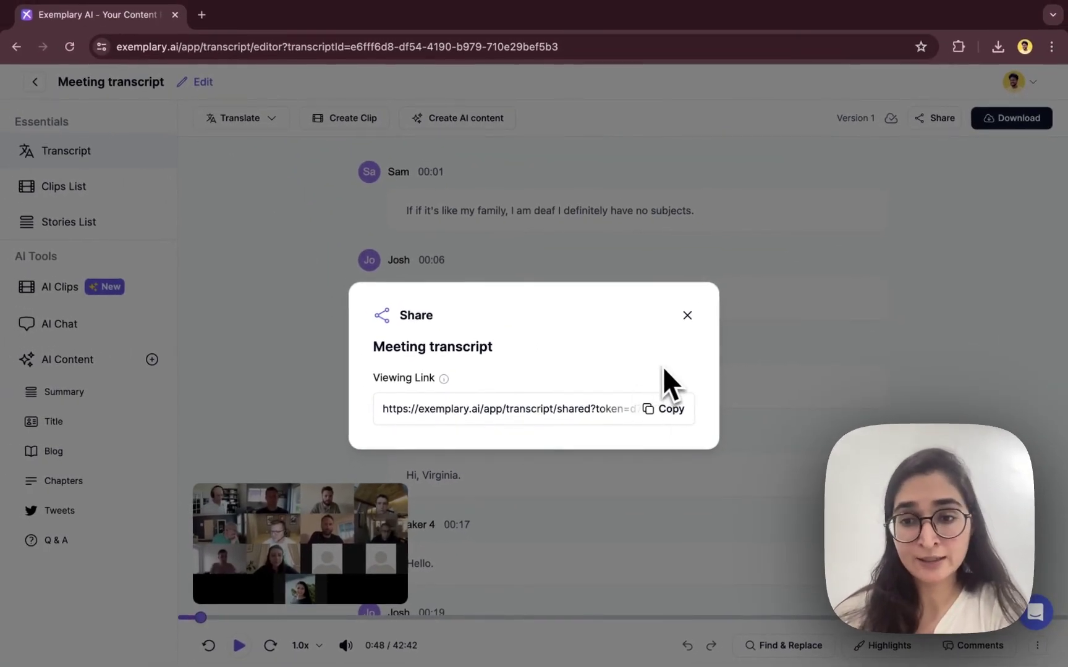
{"action": "left_click", "coordinate": [687, 315]}
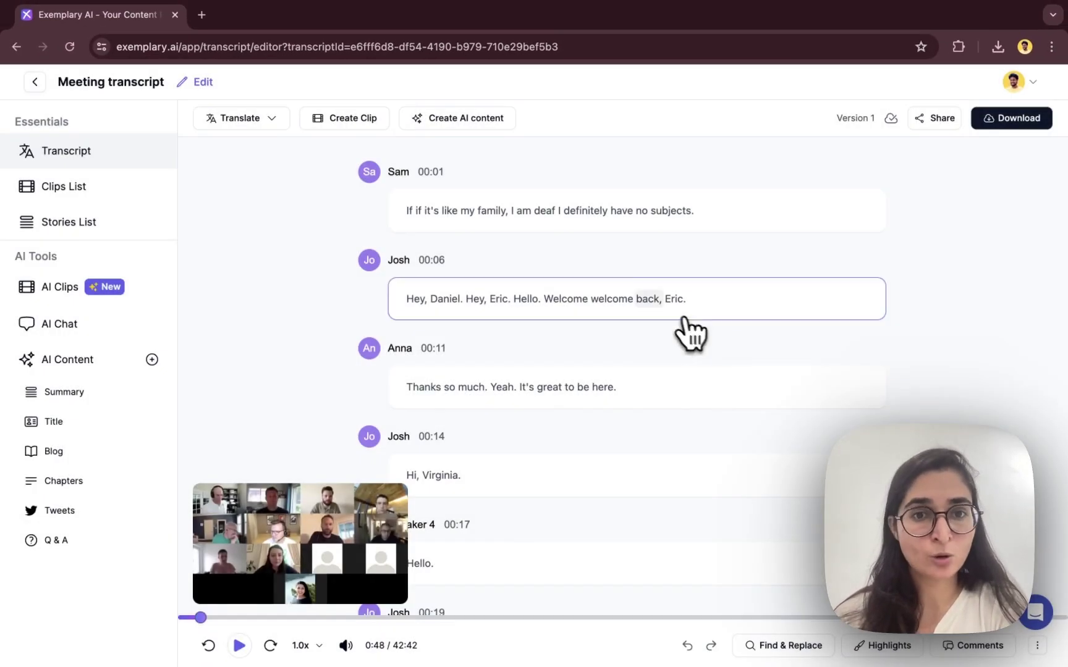
Step: Open the copied share link for the Meeting transcript in a new browser tab
{"action": "left_click", "coordinate": [204, 17]}
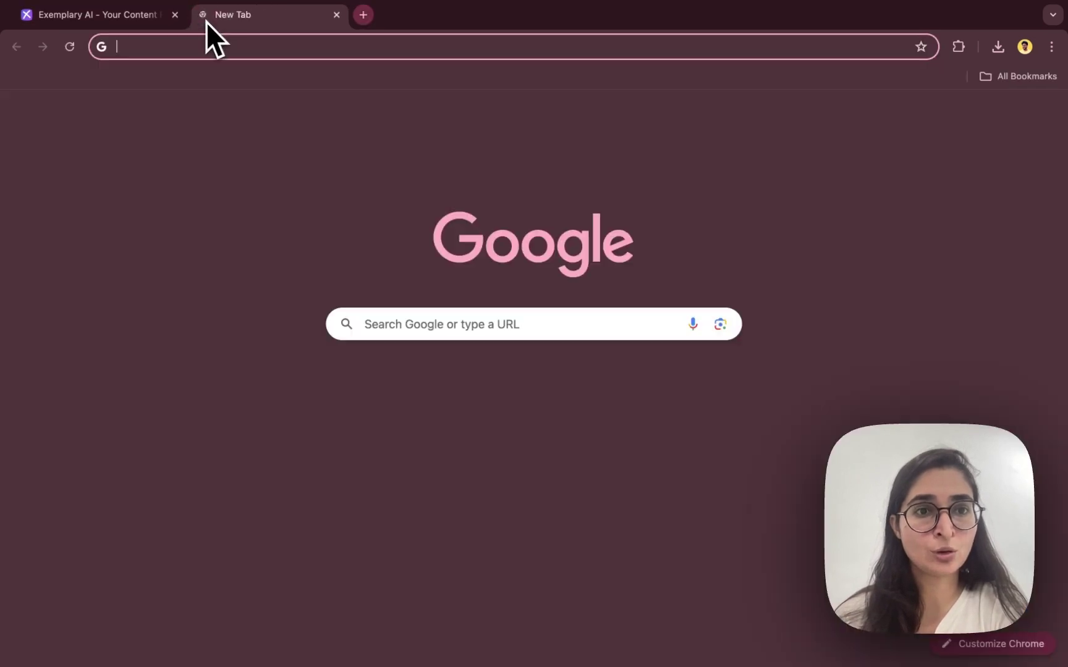
{"action": "key", "text": "super+v"}
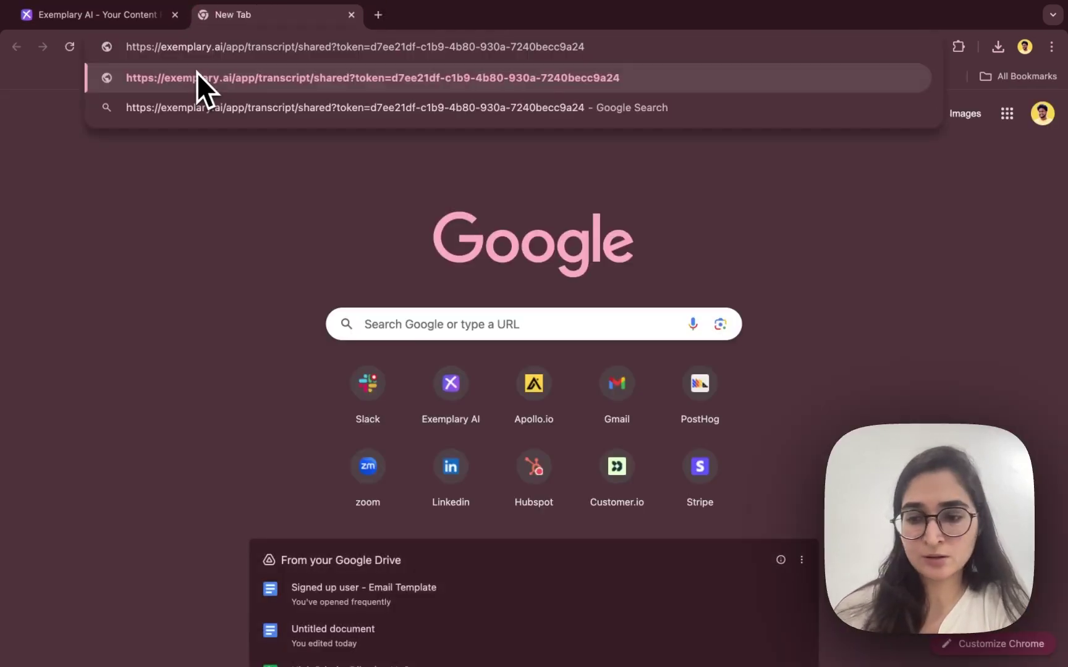
{"action": "key", "text": "Return"}
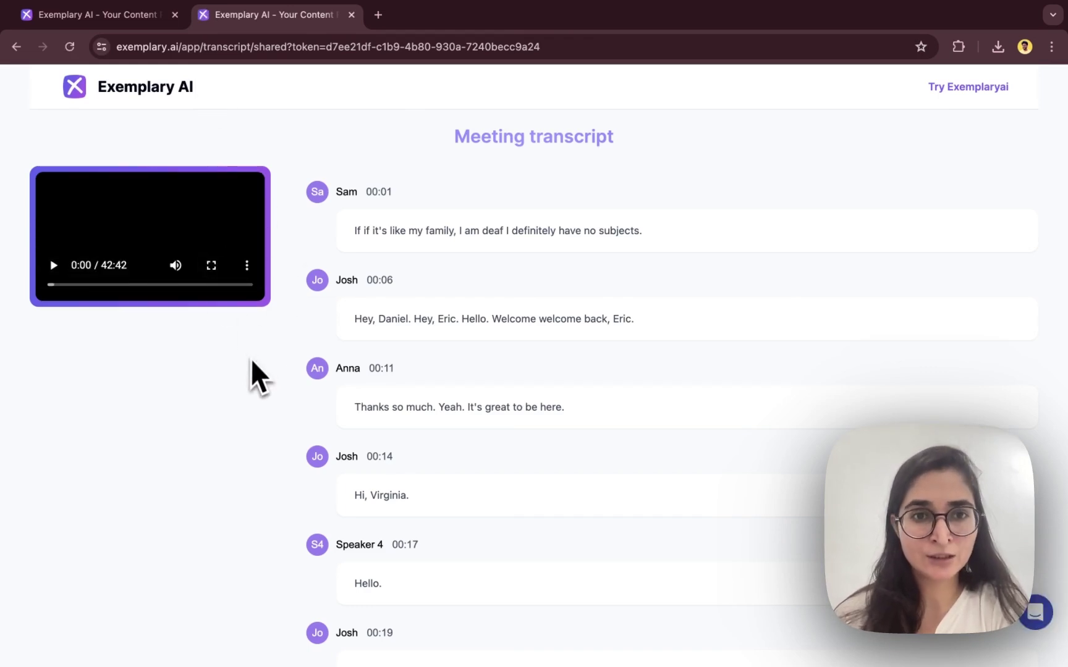
Step: Scroll through the public shared transcript page, then return to the transcript editor
{"action": "scroll", "coordinate": [473, 390], "scroll_direction": "down", "scroll_amount": 3}
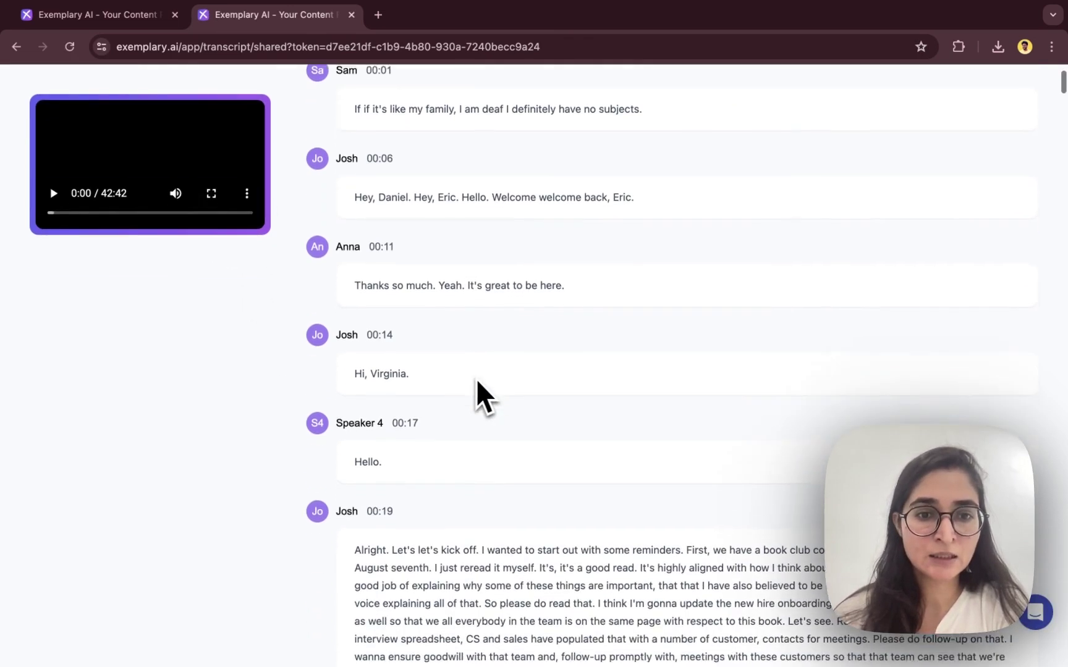
{"action": "scroll", "coordinate": [493, 298], "scroll_direction": "down", "scroll_amount": 5}
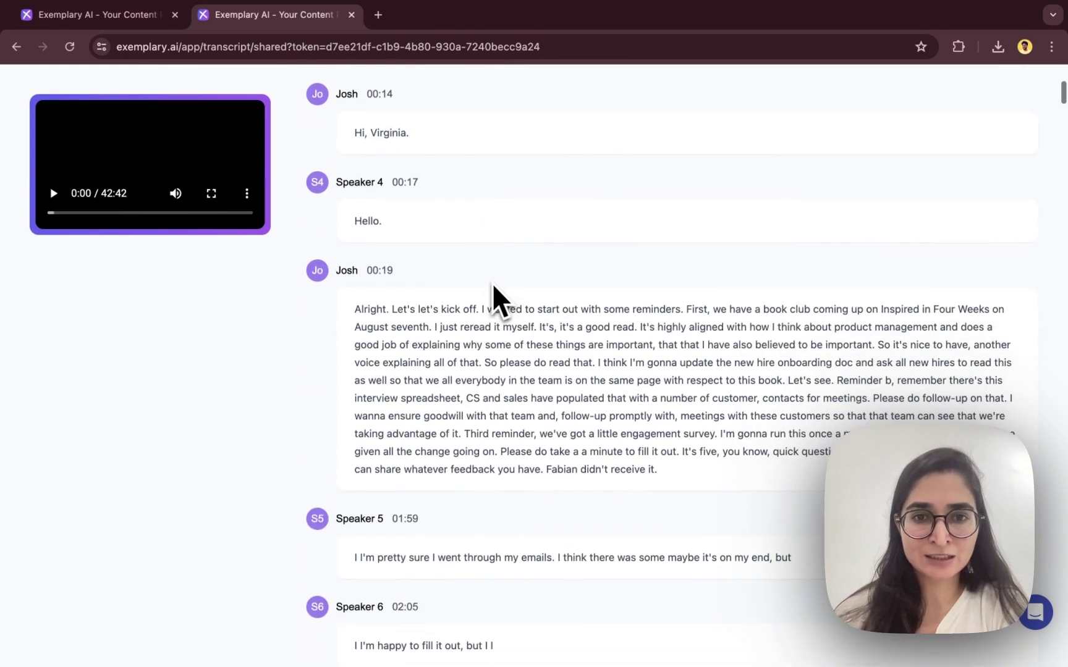
{"action": "scroll", "coordinate": [493, 432], "scroll_direction": "down", "scroll_amount": 9}
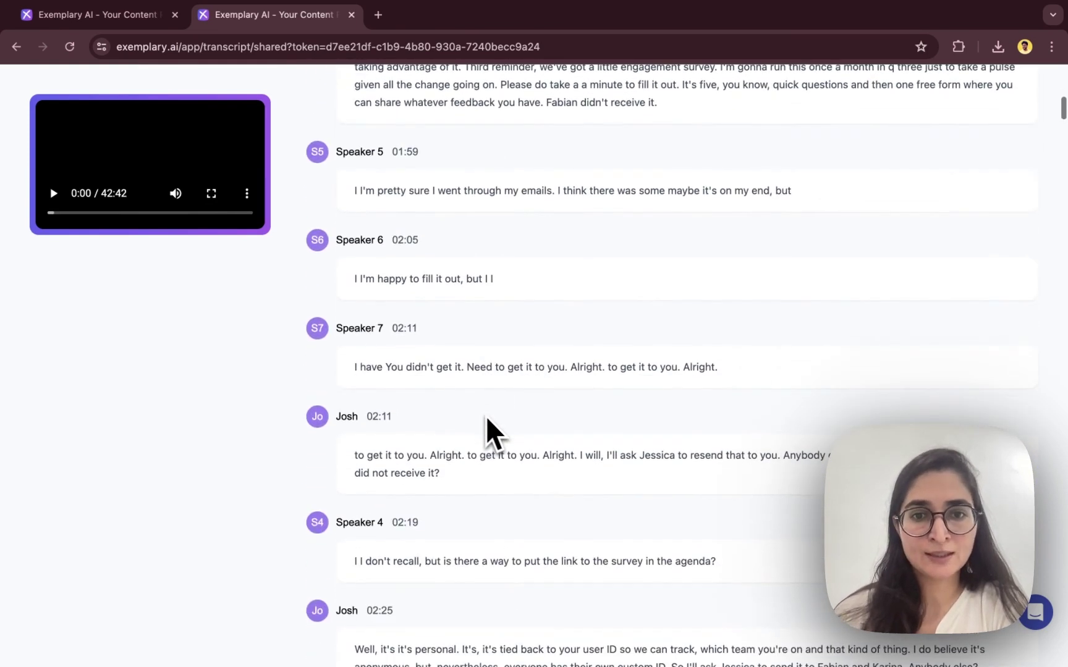
{"action": "scroll", "coordinate": [493, 432], "scroll_direction": "down", "scroll_amount": 1}
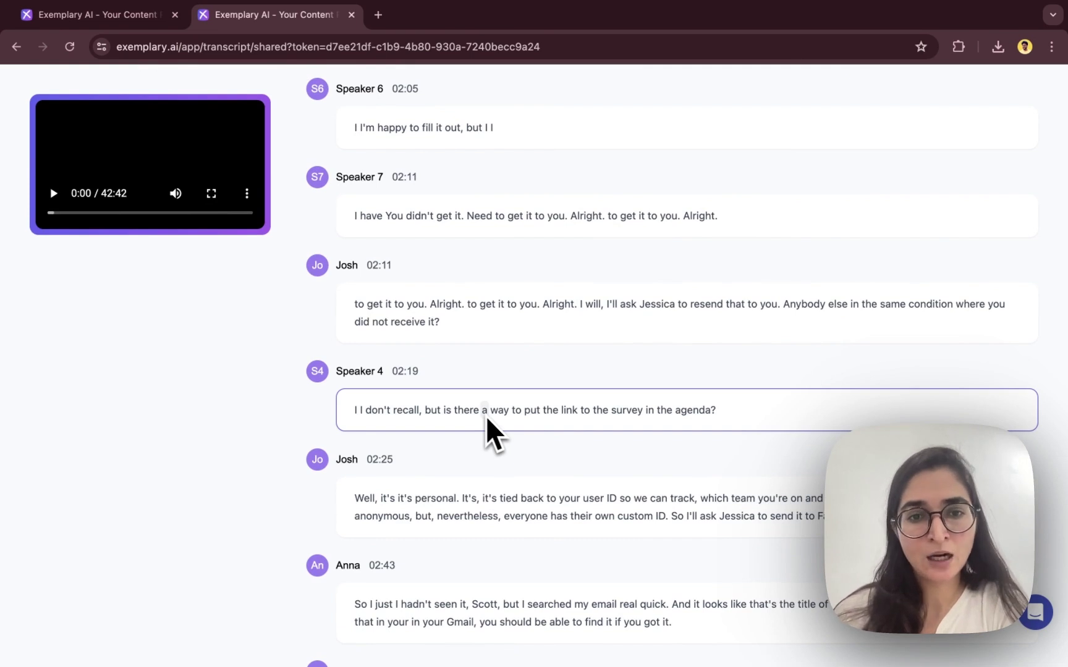
{"action": "scroll", "coordinate": [493, 432], "scroll_direction": "down", "scroll_amount": 4}
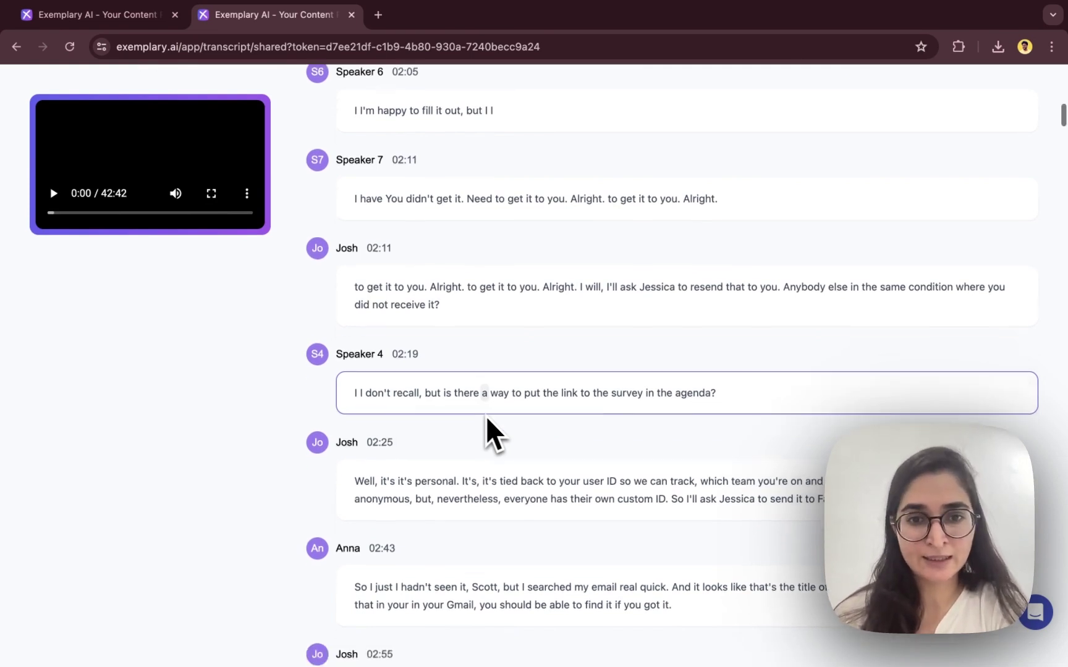
{"action": "scroll", "coordinate": [493, 433], "scroll_direction": "down", "scroll_amount": 1}
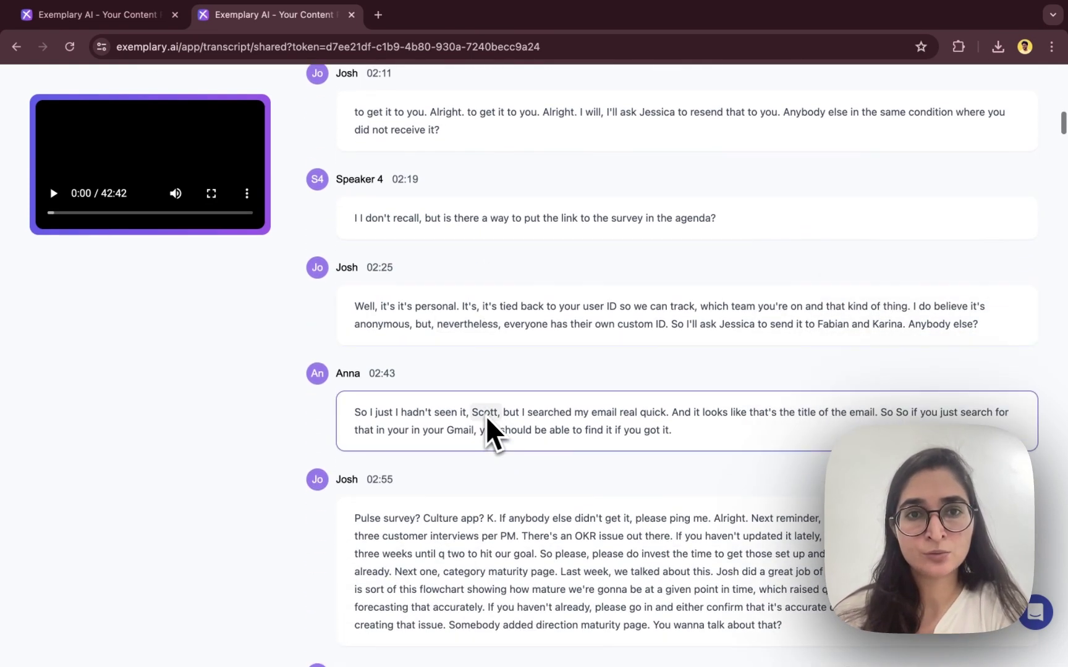
{"action": "scroll", "coordinate": [493, 432], "scroll_direction": "up", "scroll_amount": 1}
{"action": "scroll", "coordinate": [493, 432], "scroll_direction": "down", "scroll_amount": 2}
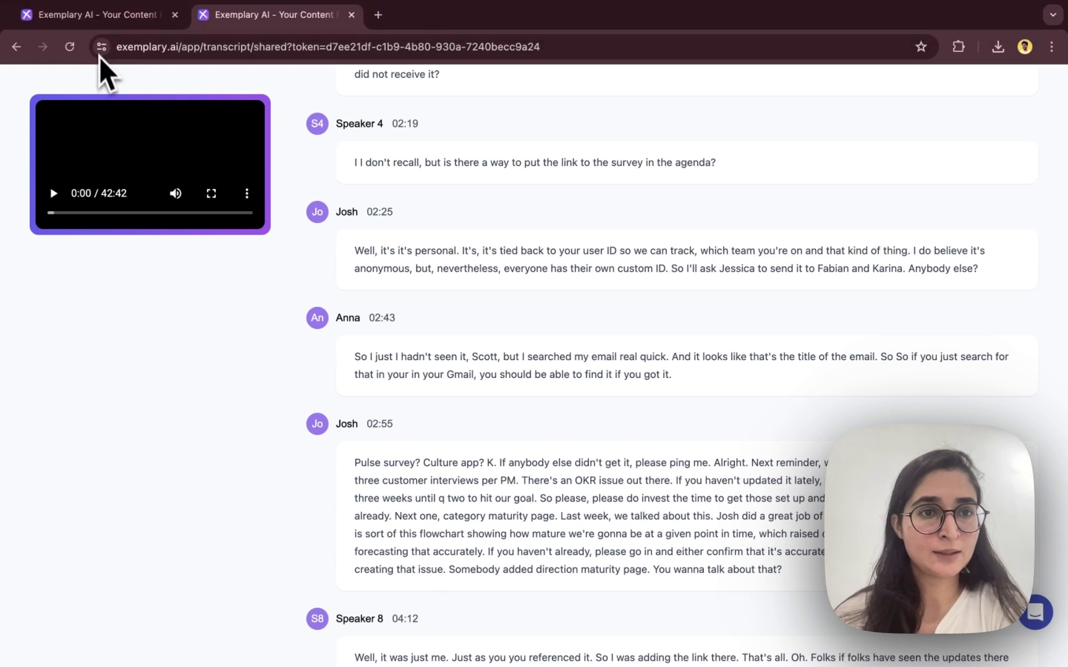
{"action": "scroll", "coordinate": [105, 71], "scroll_direction": "down", "scroll_amount": 1}
{"action": "left_click", "coordinate": [112, 28]}
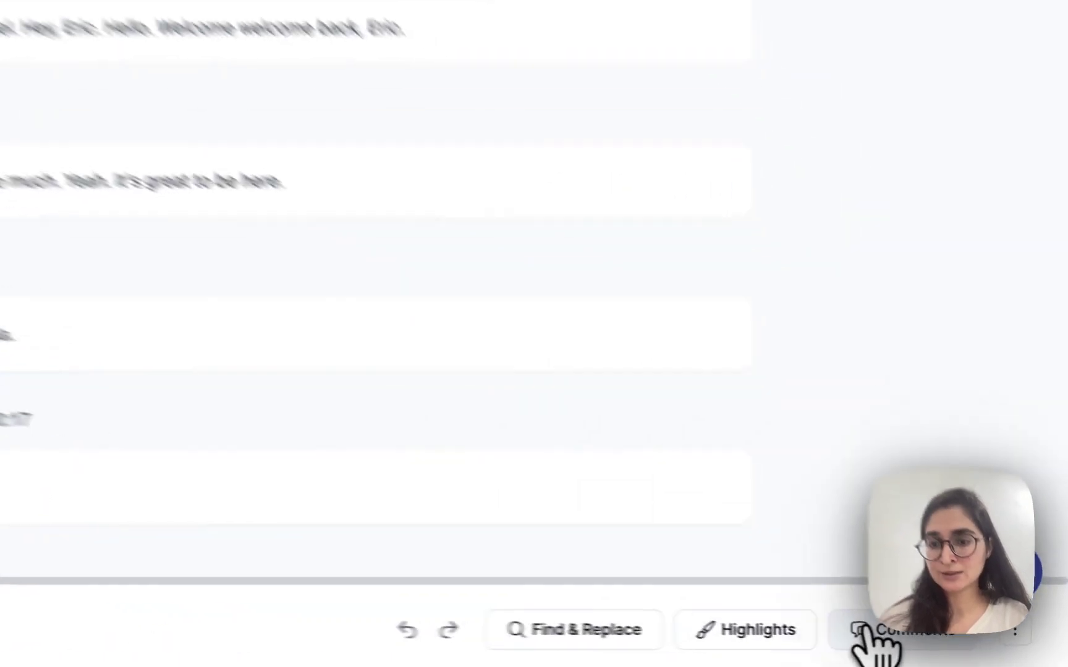
Step: With Comments shown, highlight the opening book club reminder sentences of the 00:19 entry green
{"action": "left_click", "coordinate": [865, 630]}
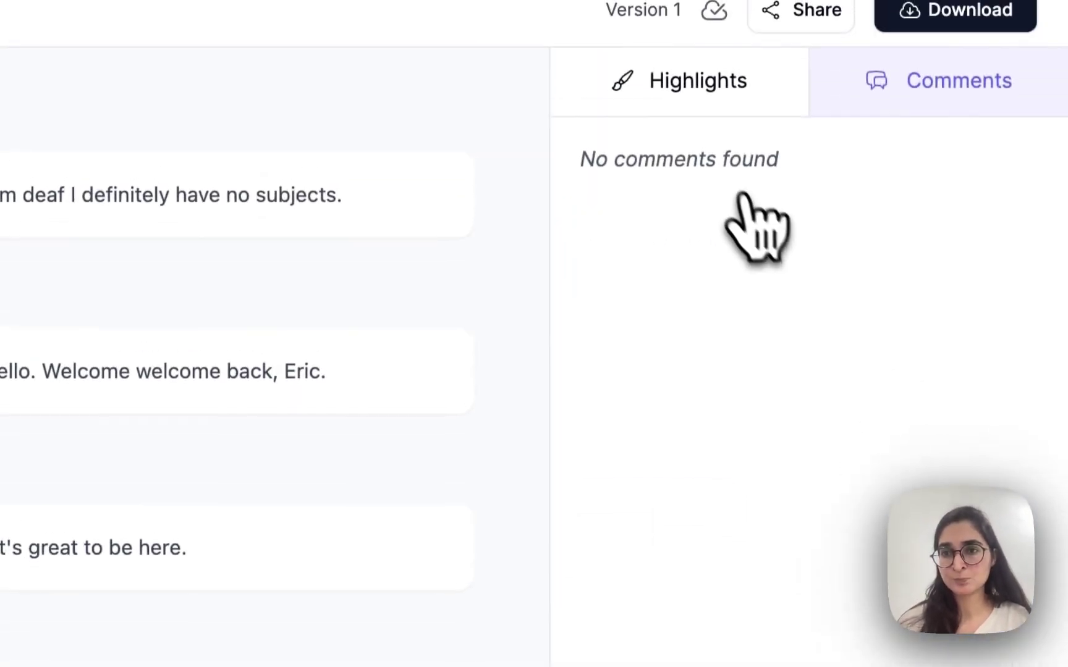
{"action": "scroll", "coordinate": [581, 371], "scroll_direction": "down", "scroll_amount": 6}
{"action": "left_click_drag", "start_coordinate": [545, 283], "coordinate": [601, 322]}
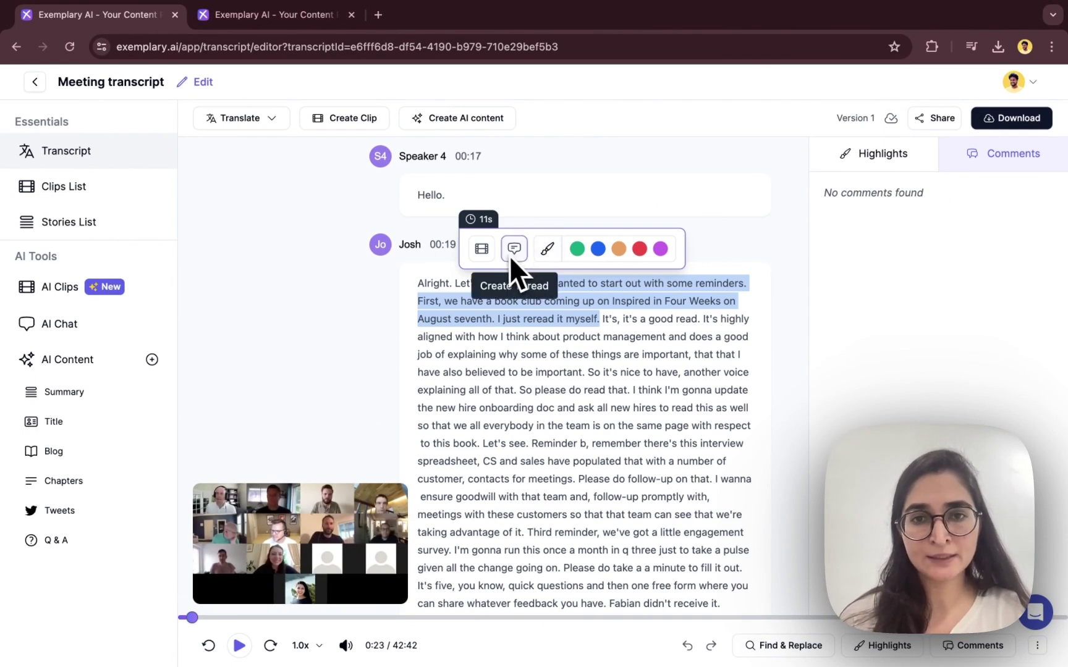
{"action": "left_click", "coordinate": [577, 250]}
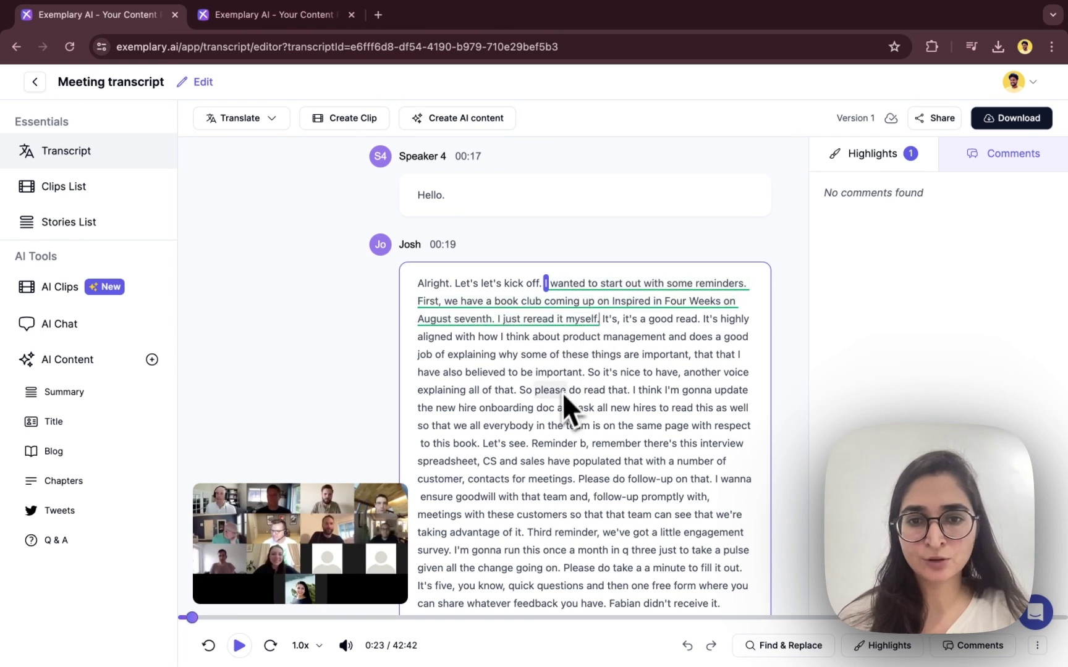
{"action": "scroll", "coordinate": [562, 395], "scroll_direction": "down", "scroll_amount": 1}
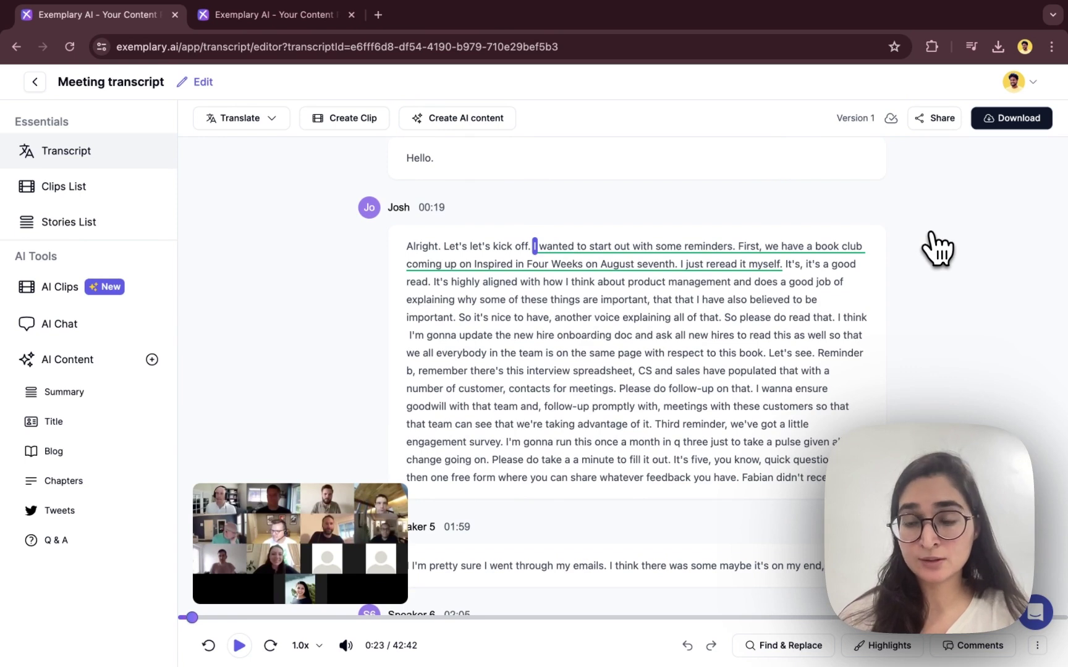
Step: Export the transcript as PDF (.pdf), including highlights, speaker names and timestamps
{"action": "left_click", "coordinate": [1017, 119]}
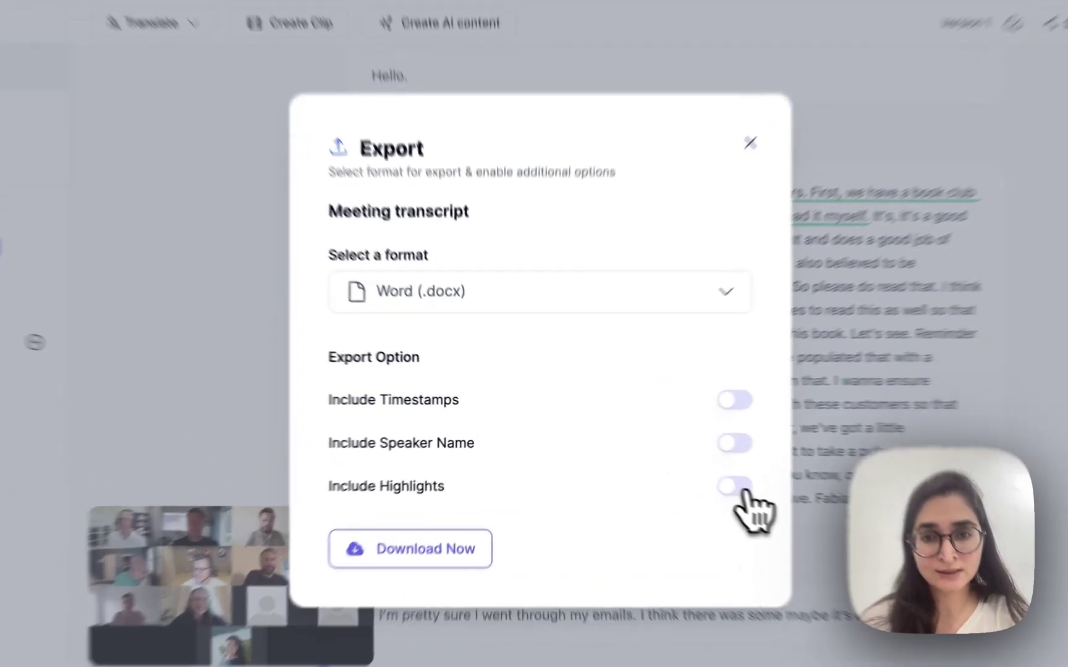
{"action": "left_click", "coordinate": [684, 470]}
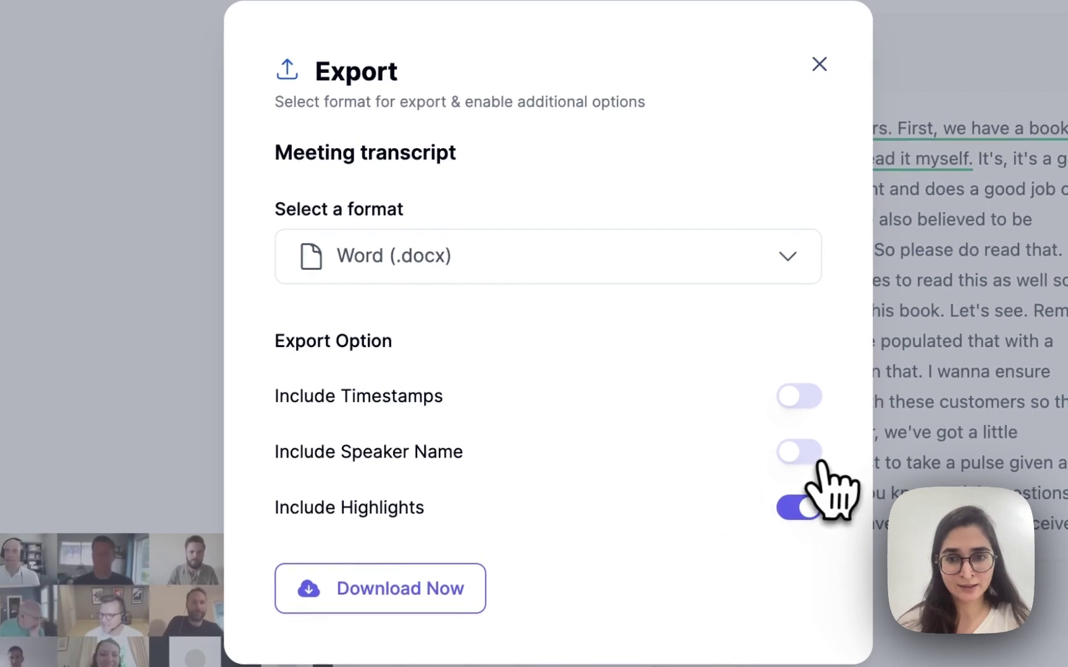
{"action": "left_click", "coordinate": [819, 459]}
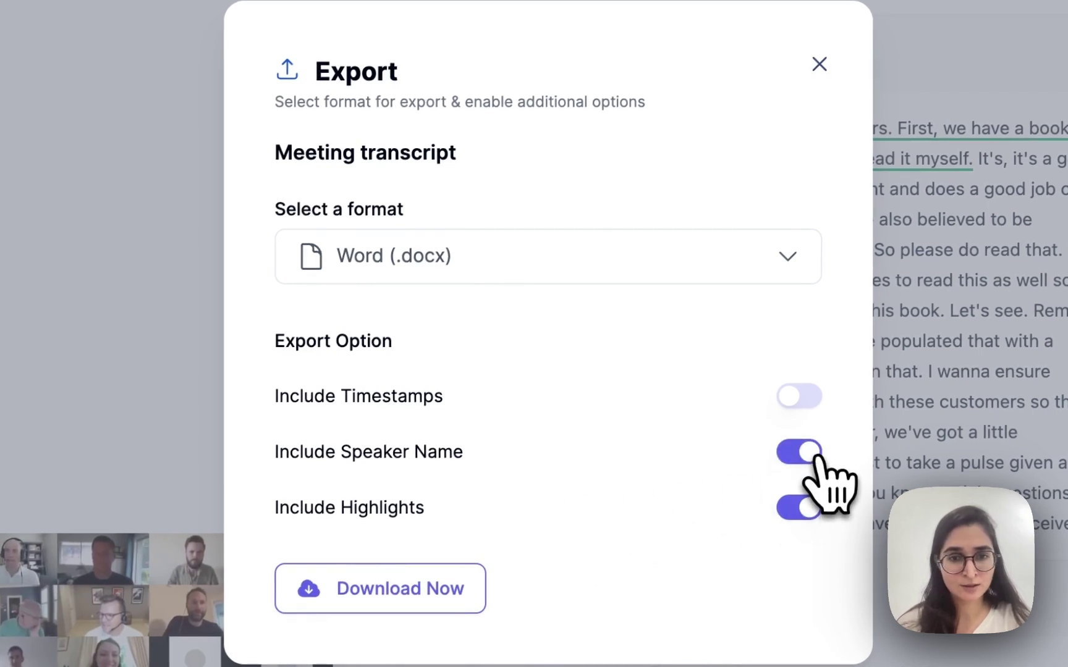
{"action": "left_click", "coordinate": [810, 403]}
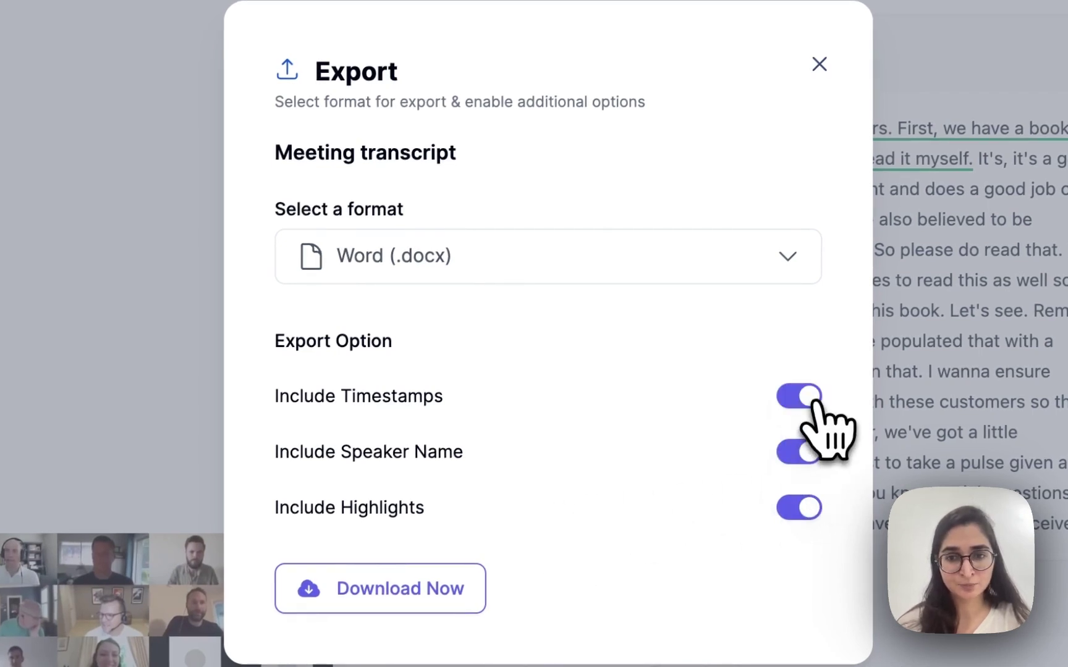
{"action": "left_click", "coordinate": [676, 272]}
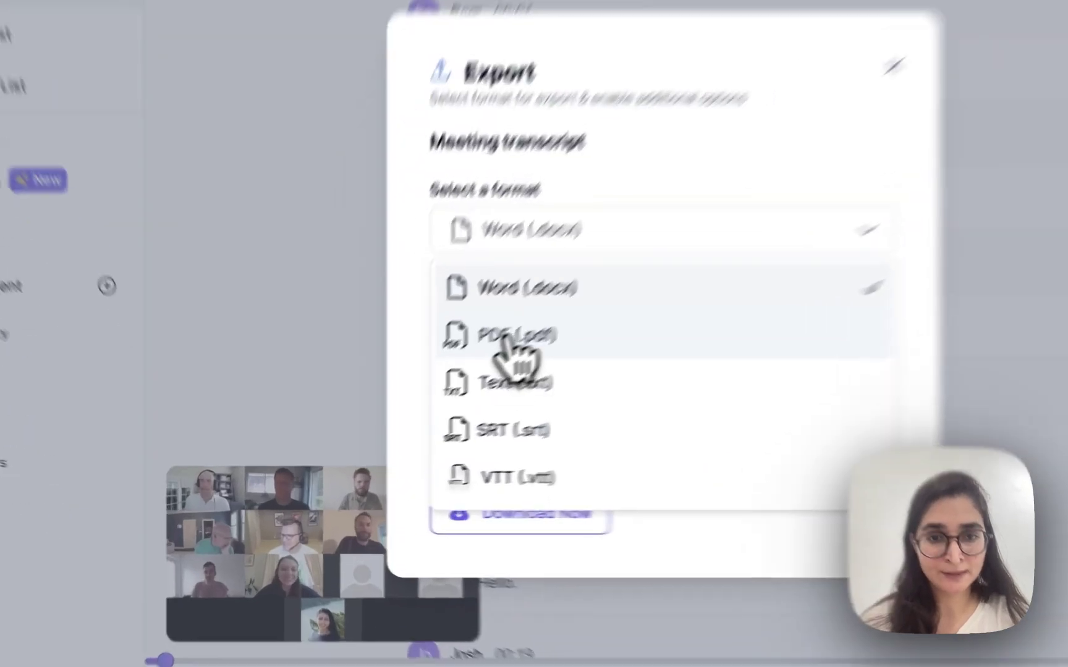
{"action": "left_click", "coordinate": [449, 403]}
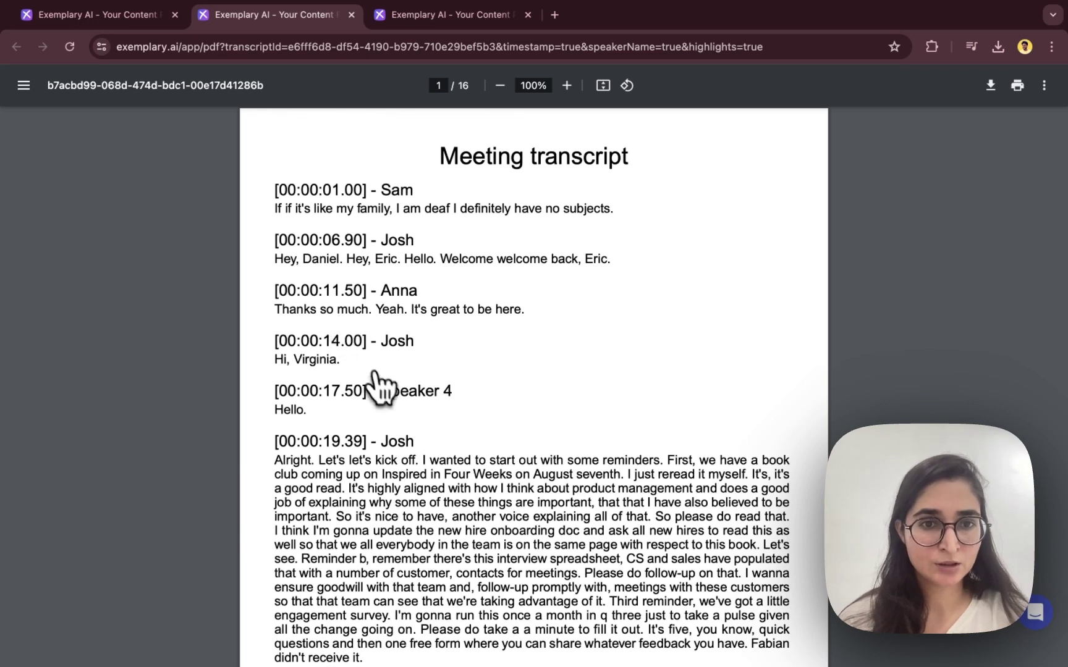
Step: Review the 16-page exported PDF, scroll back to the top, and return to the editor tab
{"action": "scroll", "coordinate": [377, 380], "scroll_direction": "down", "scroll_amount": 1}
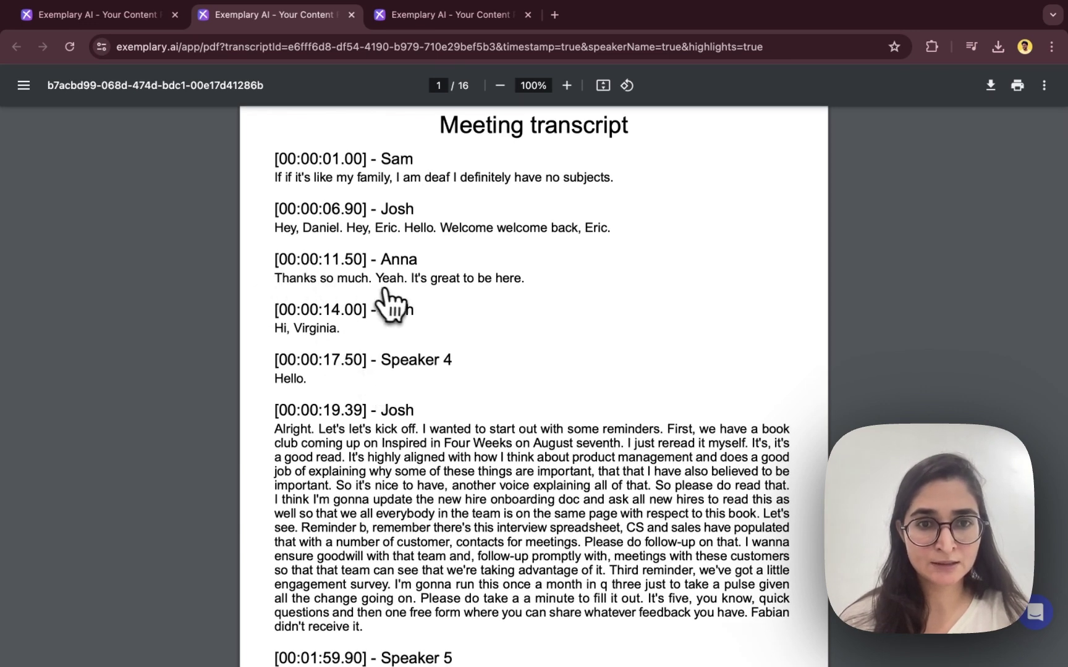
{"action": "scroll", "coordinate": [405, 352], "scroll_direction": "down", "scroll_amount": 10}
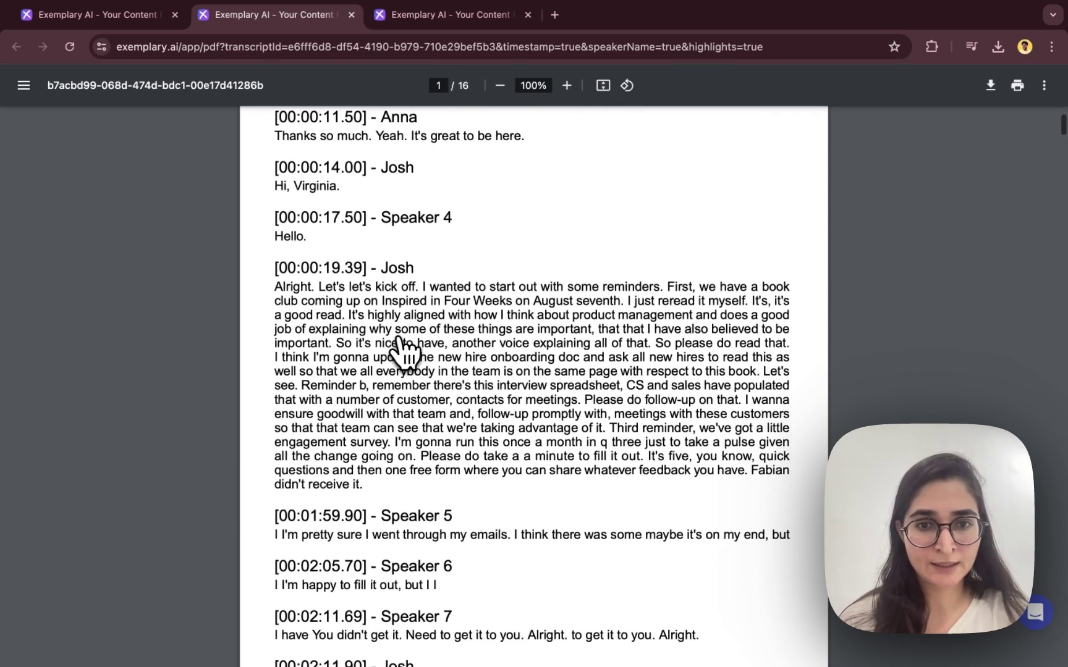
{"action": "scroll", "coordinate": [405, 353], "scroll_direction": "down", "scroll_amount": 12}
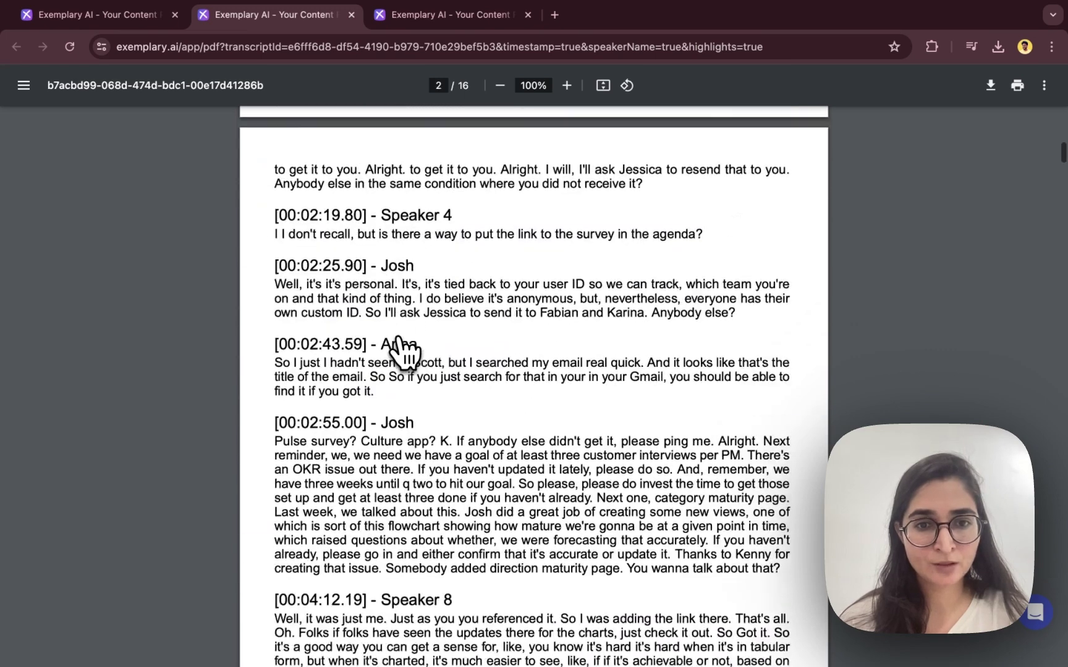
{"action": "scroll", "coordinate": [405, 352], "scroll_direction": "up", "scroll_amount": 15}
{"action": "scroll", "coordinate": [405, 353], "scroll_direction": "up", "scroll_amount": 7}
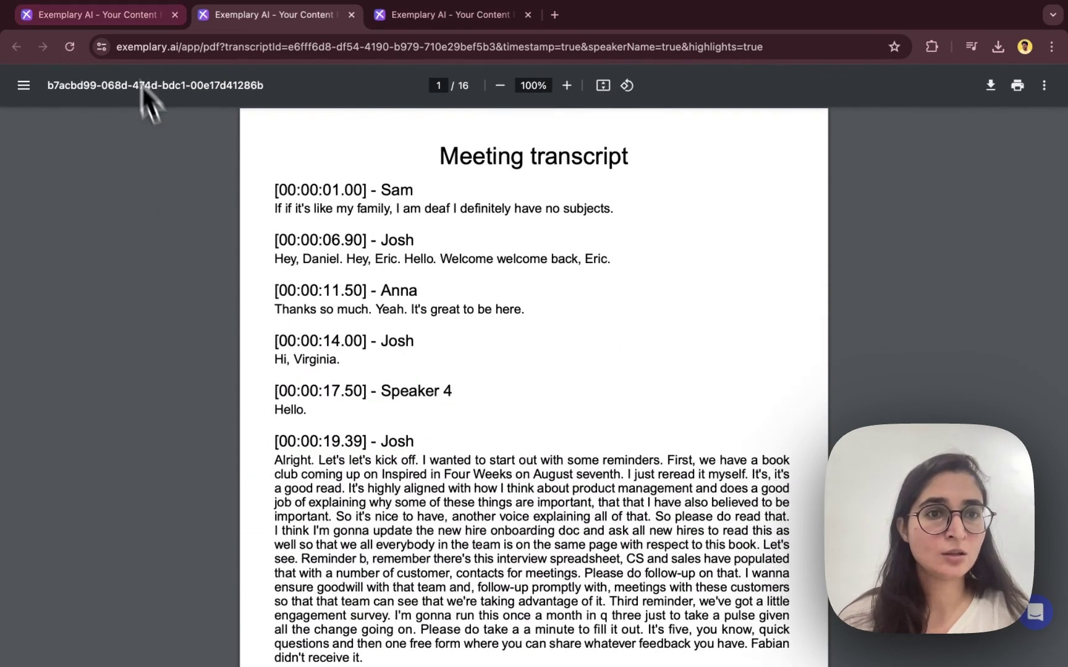
{"action": "left_click", "coordinate": [124, 17]}
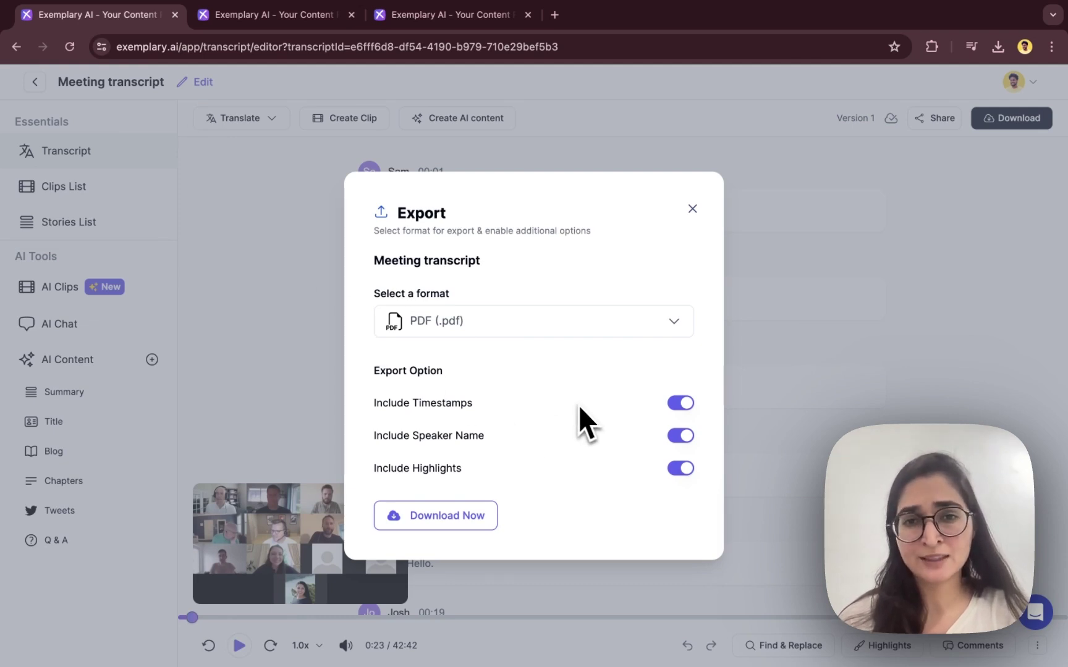
Step: Close the Export dialog to reveal the transcript with its renamed speakers
{"action": "left_click", "coordinate": [692, 209]}
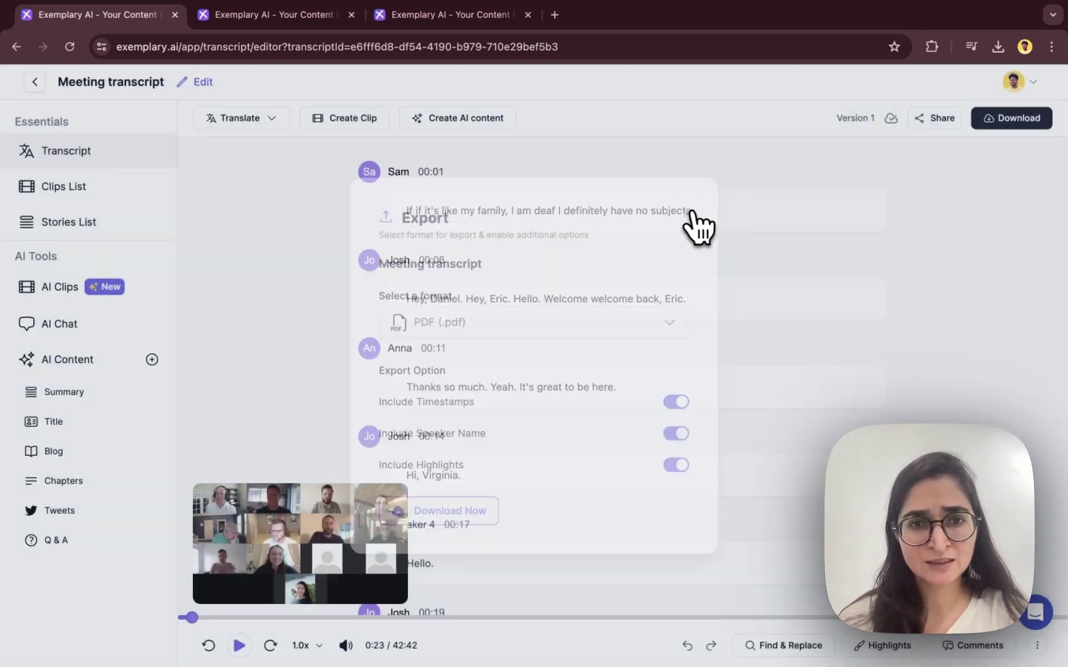